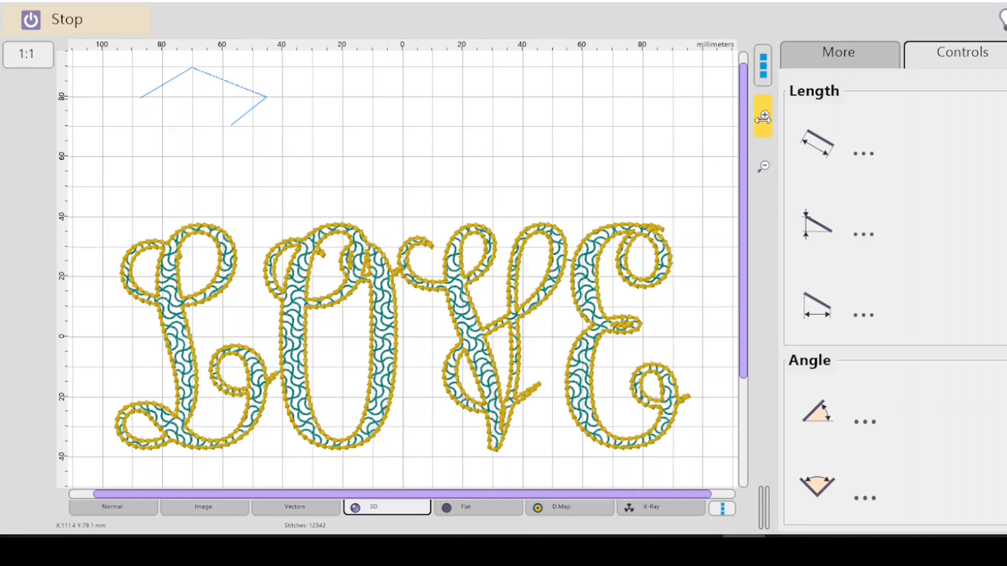
Examine the stitches of the LOVE lettering at 2.10x magnification and end the active measuring session.
left_click(763, 118)
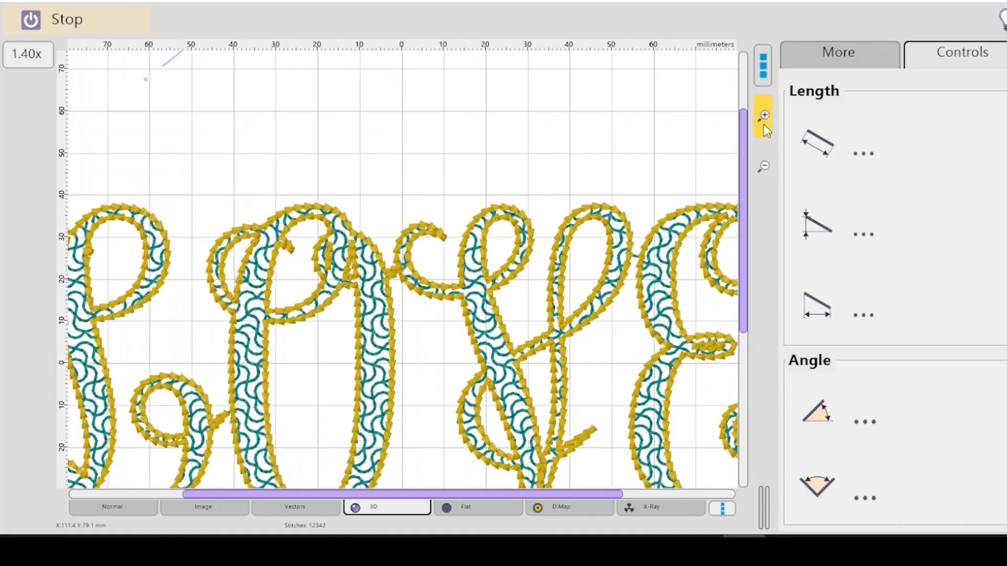
left_click(763, 123)
left_click(764, 120)
left_click(763, 119)
left_click(765, 116)
left_click(765, 115)
left_click(765, 115)
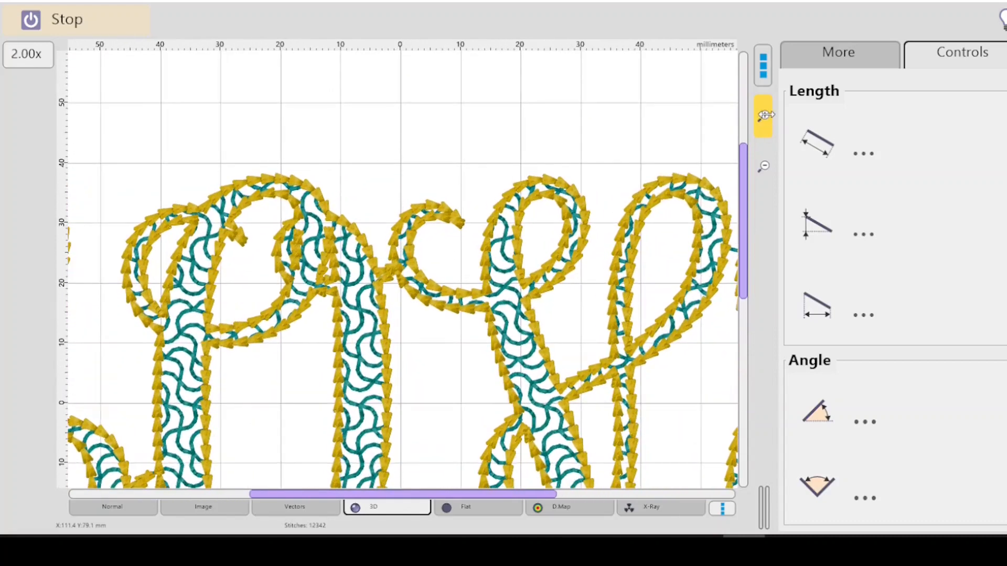
left_click(765, 114)
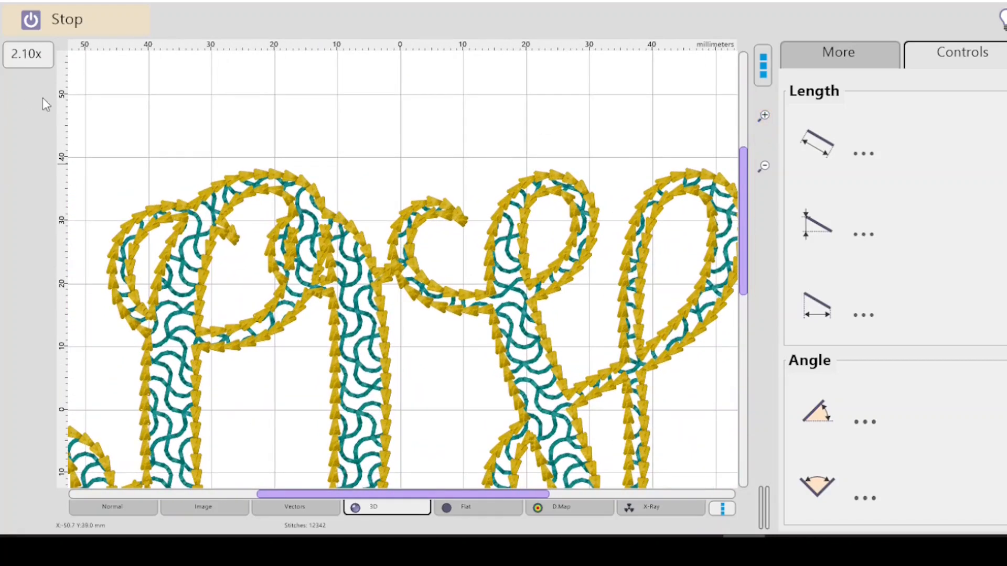
left_click(84, 21)
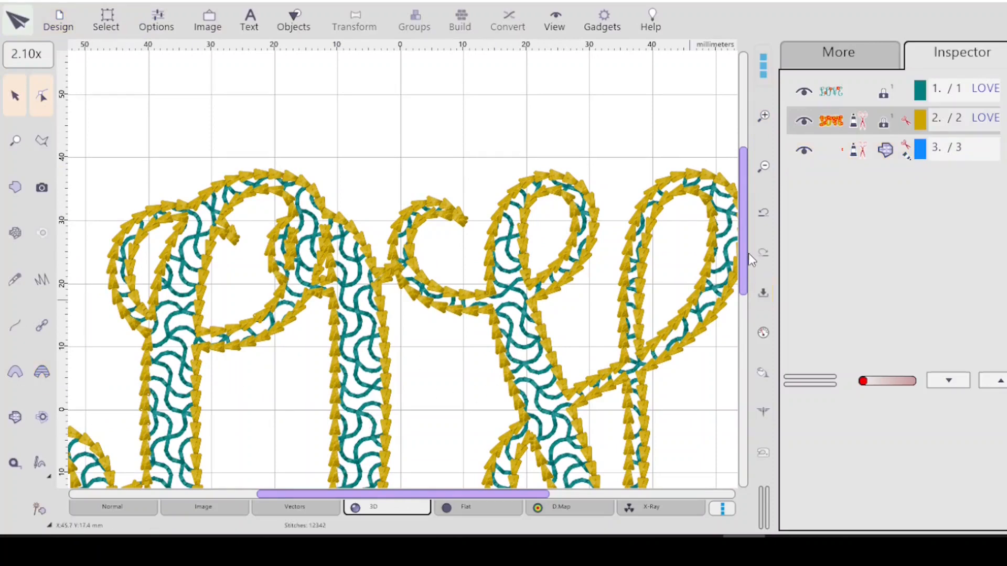
Measure the teal stitch in the thick right stem of the O, from the gold border inward to the stitch crossing.
left_click_drag(745, 257, 743, 297)
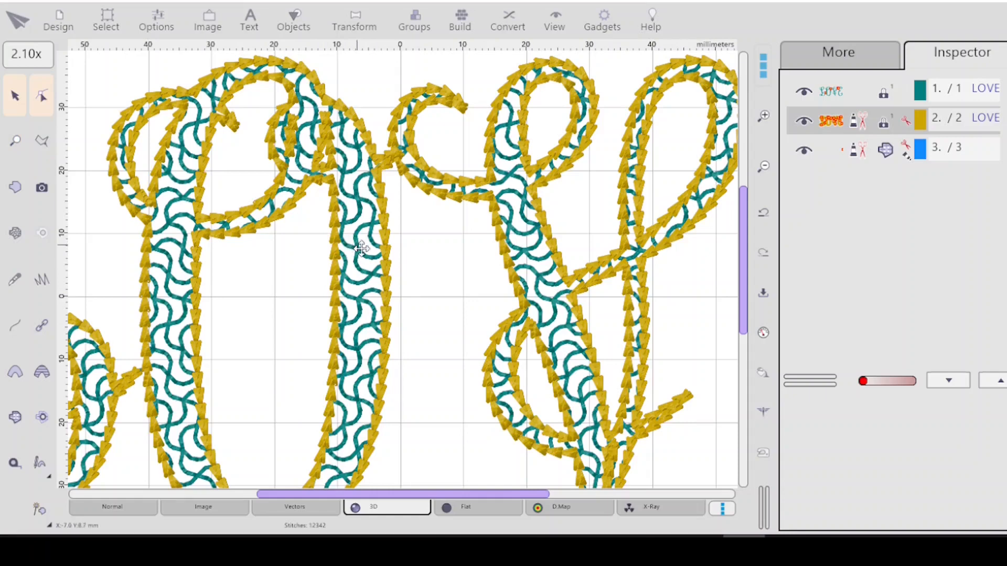
left_click_drag(353, 241, 417, 317)
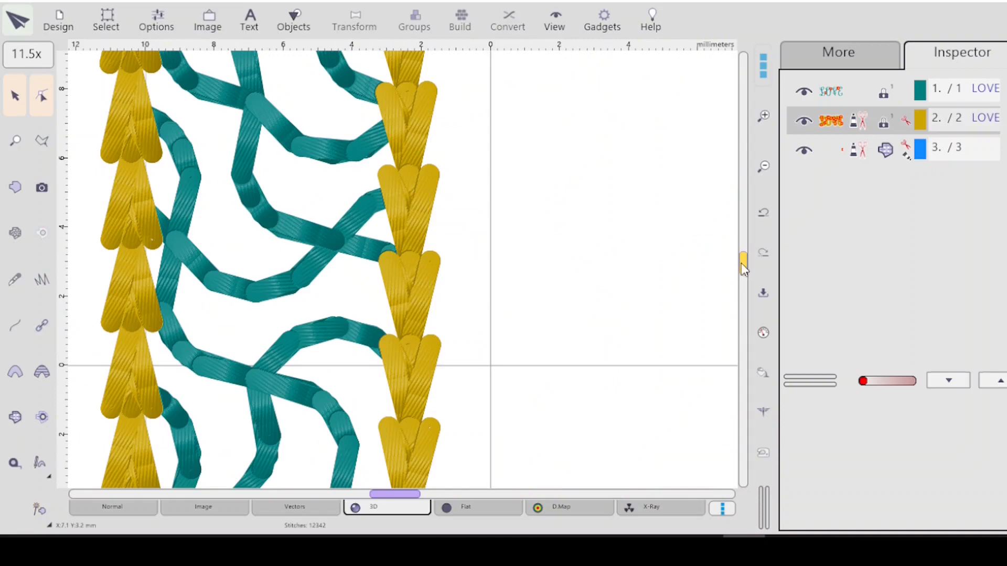
mouse_move(741, 262)
left_mouse_down()
mouse_move(741, 254)
mouse_move(741, 264)
left_mouse_up()
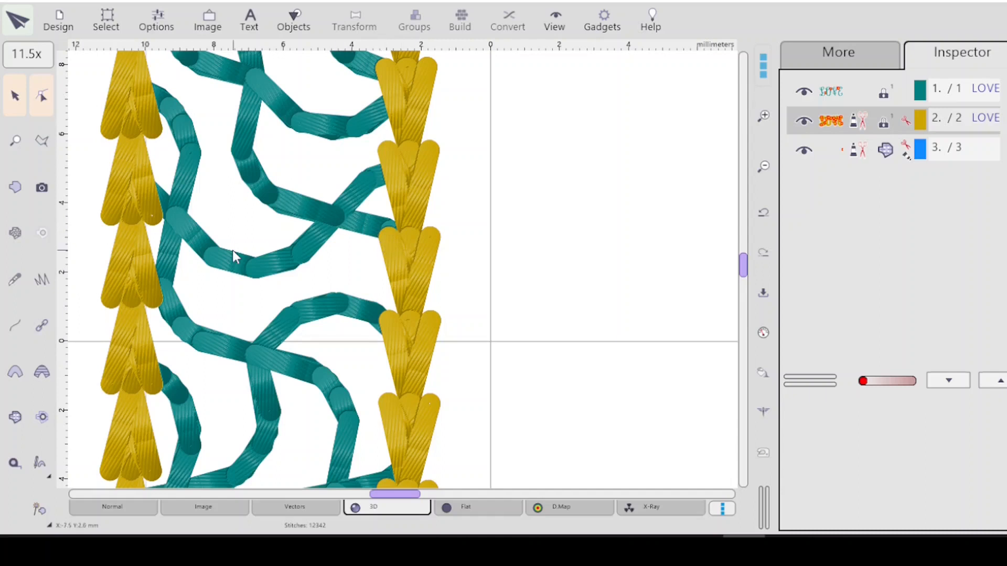
left_click(14, 464)
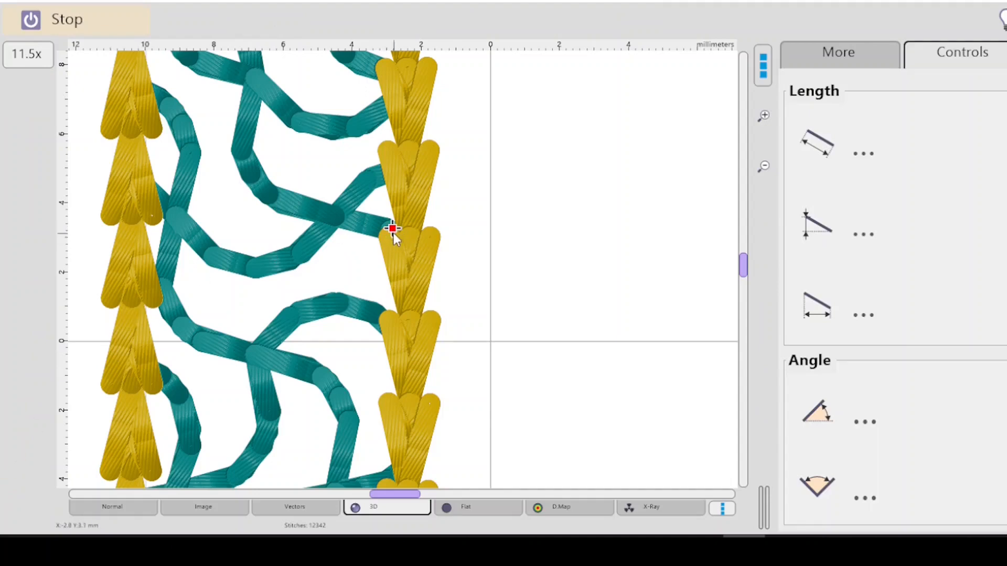
left_click(338, 214)
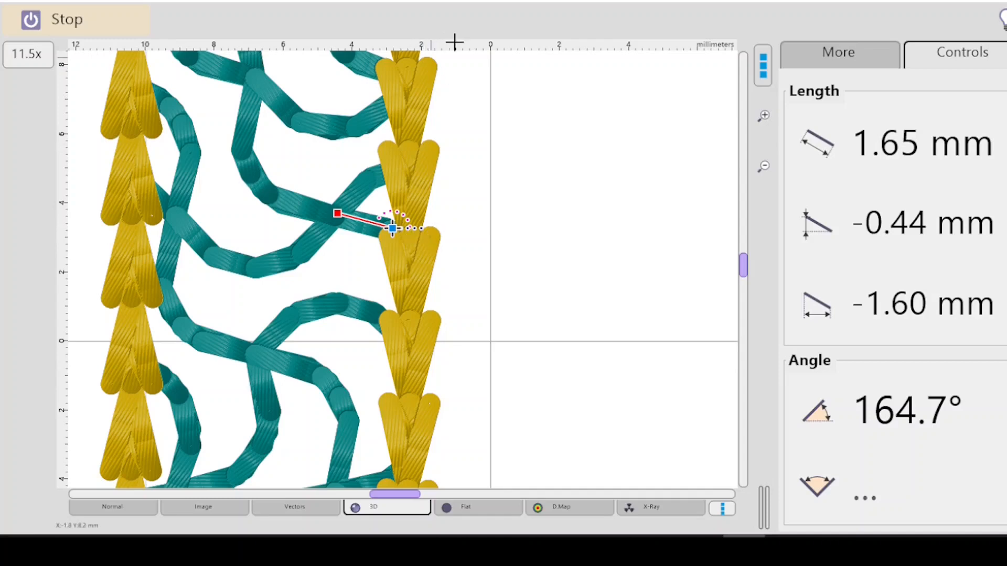
Place a horizontal guide through the measurement's start point and a vertical guide just beside its end point.
left_click_drag(453, 44, 454, 227)
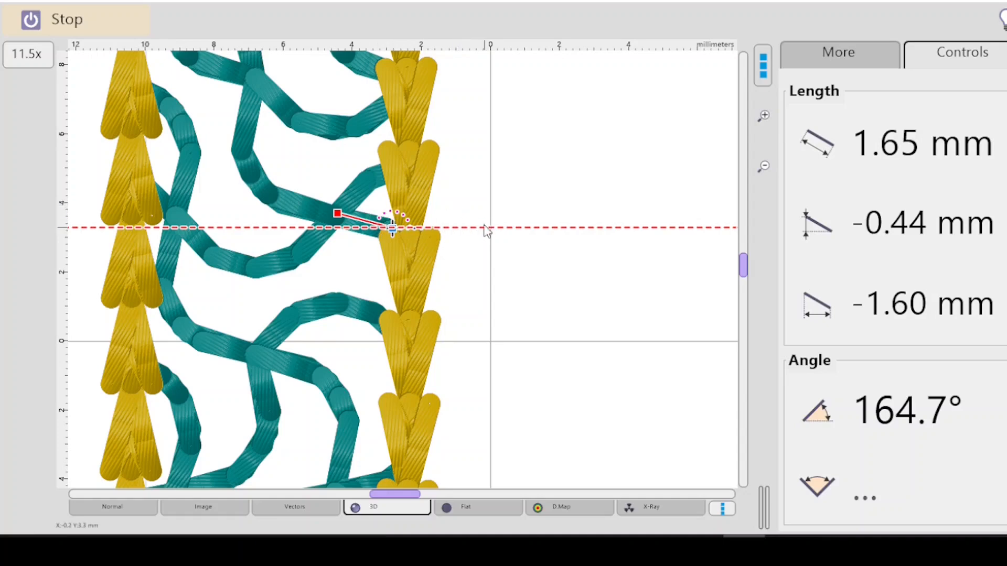
left_click_drag(485, 230, 483, 148)
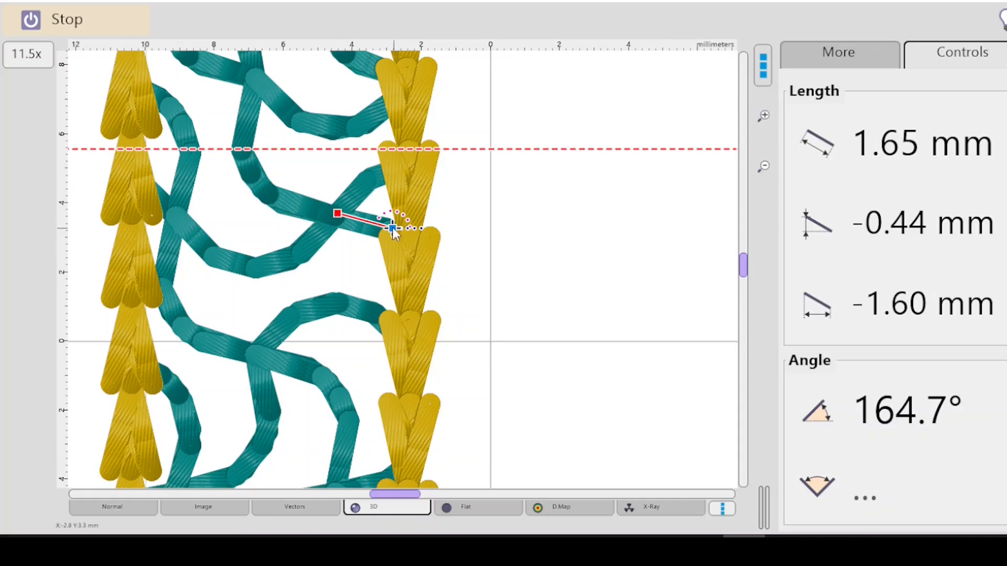
left_click_drag(440, 149, 443, 229)
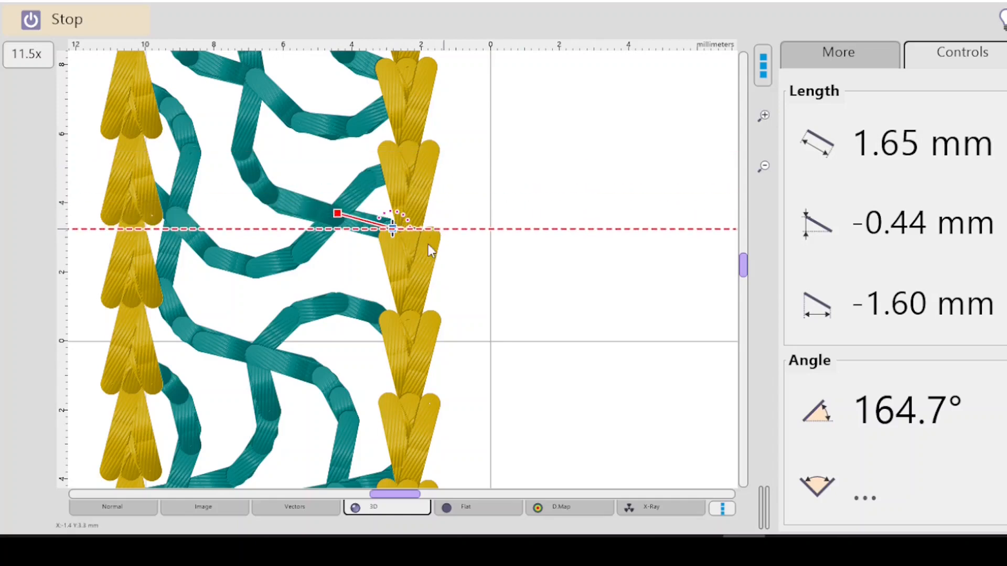
left_click_drag(63, 190, 336, 216)
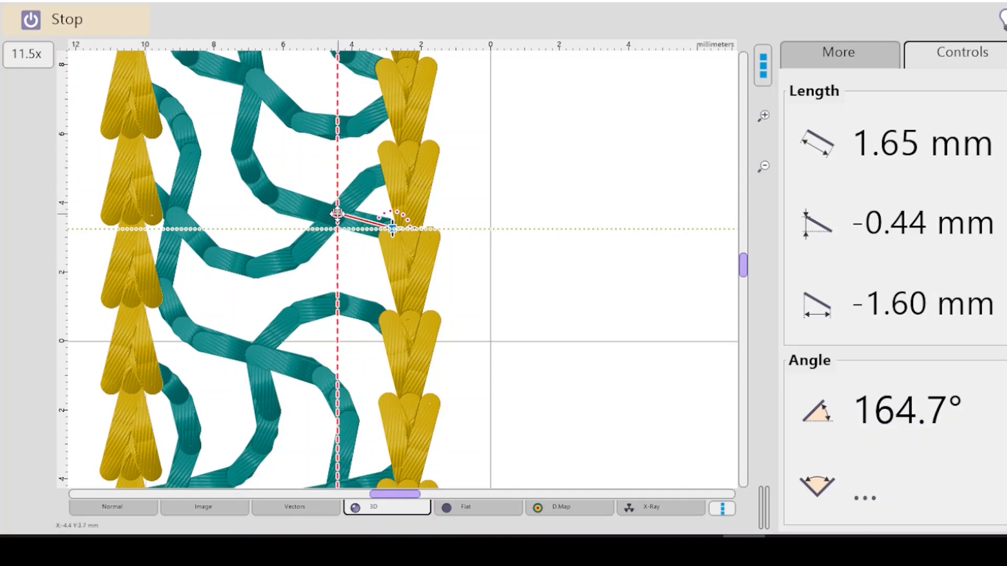
left_click_drag(336, 189, 332, 192)
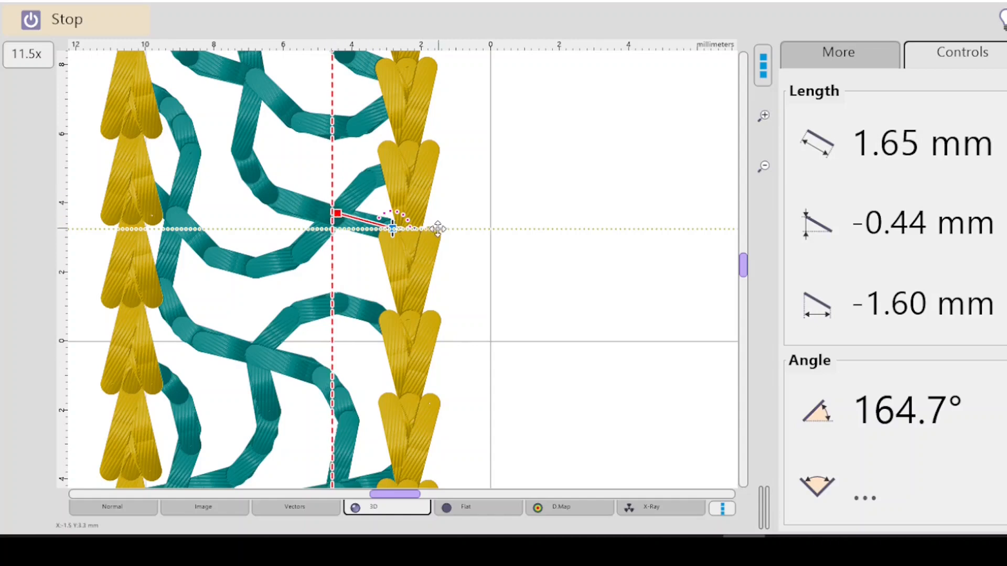
Try the guides at the opposite ends, horizontal by the end point and vertical through the start, and remove the stray third measuring point.
left_click_drag(435, 229, 438, 234)
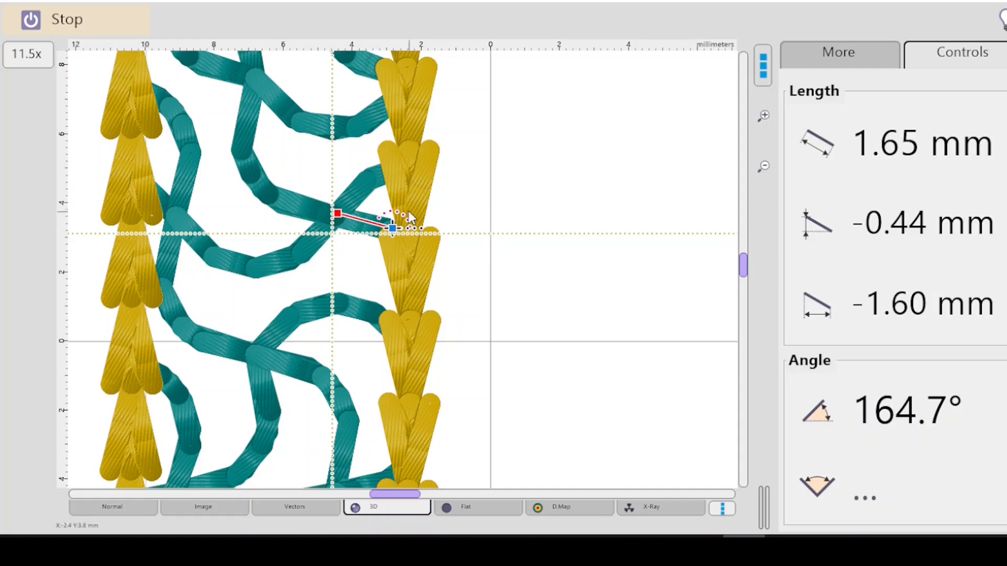
left_click_drag(458, 233, 454, 210)
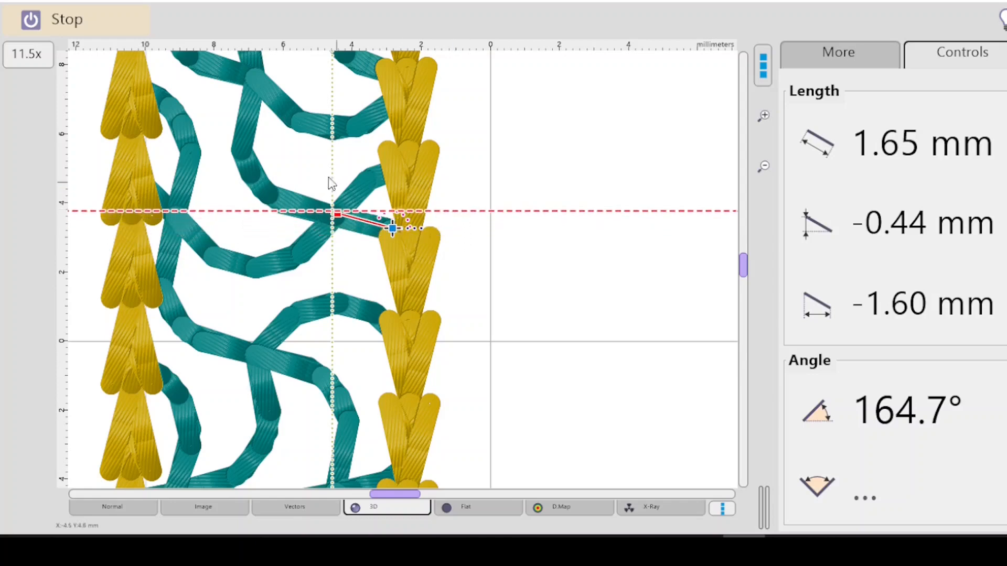
left_click_drag(333, 176, 395, 184)
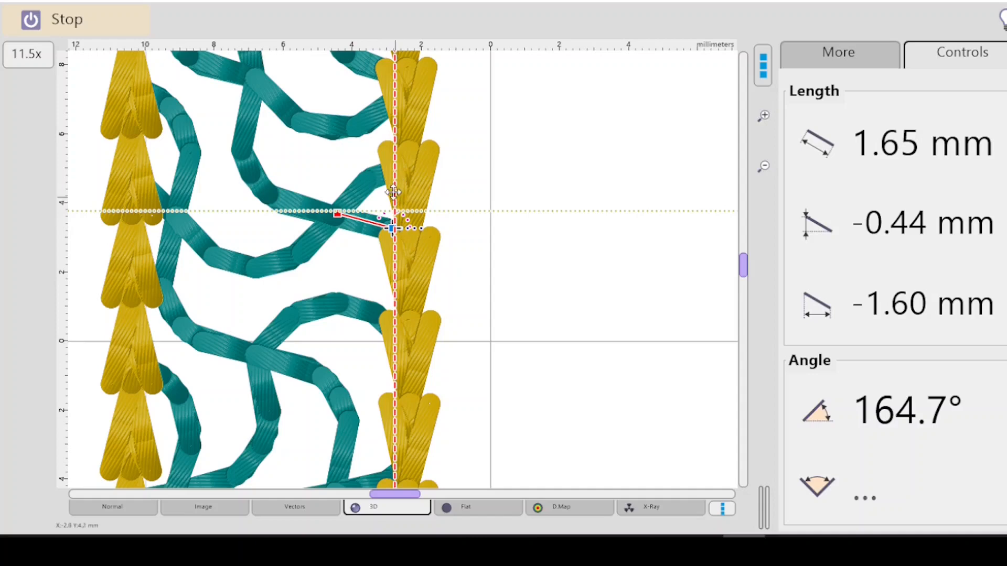
left_click(429, 209)
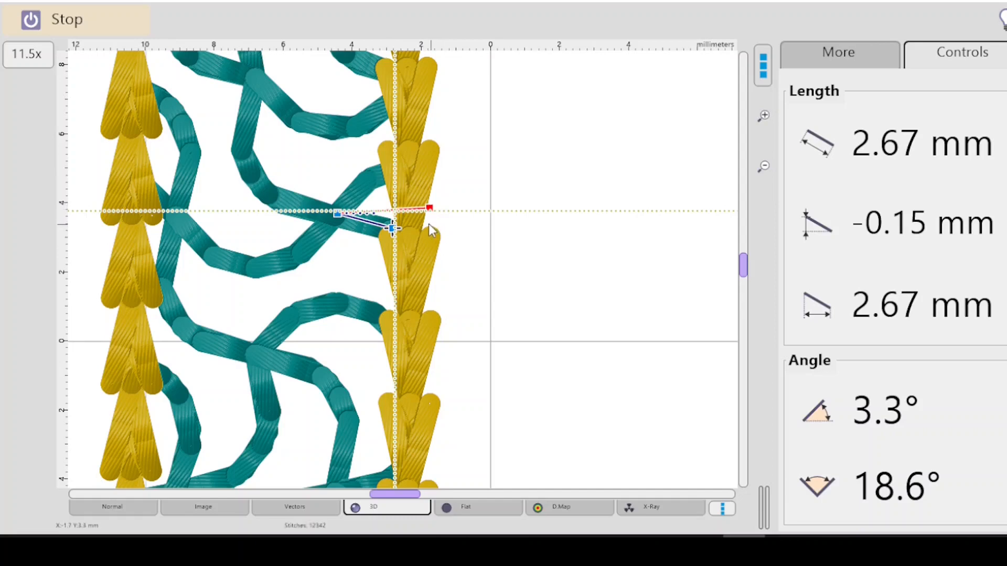
key("BackSpace")
Return the vertical guide to beside the measurement's end point and set the horizontal guide just below its start point.
left_click_drag(468, 210, 471, 232)
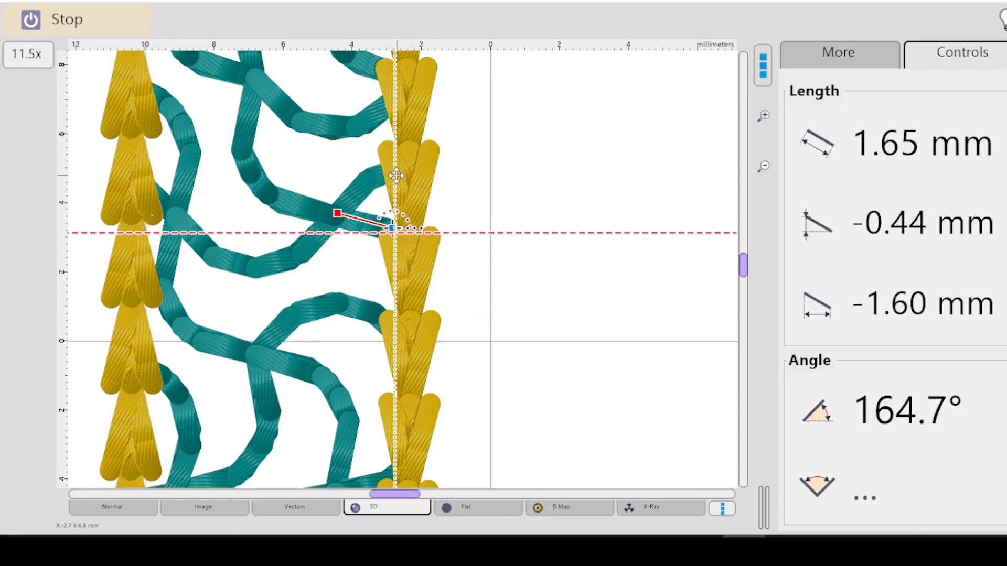
left_click_drag(394, 177, 332, 171)
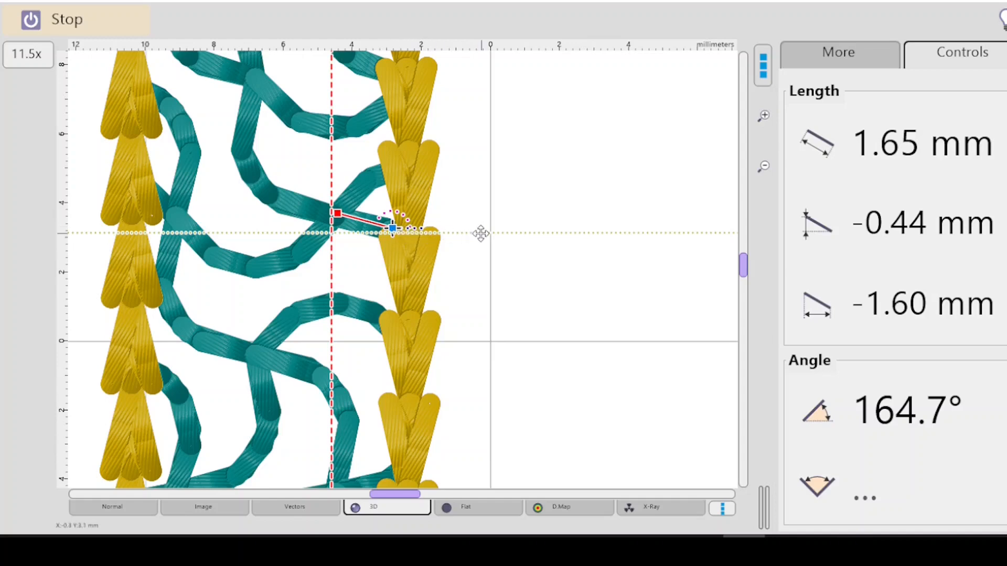
left_click_drag(479, 231, 479, 245)
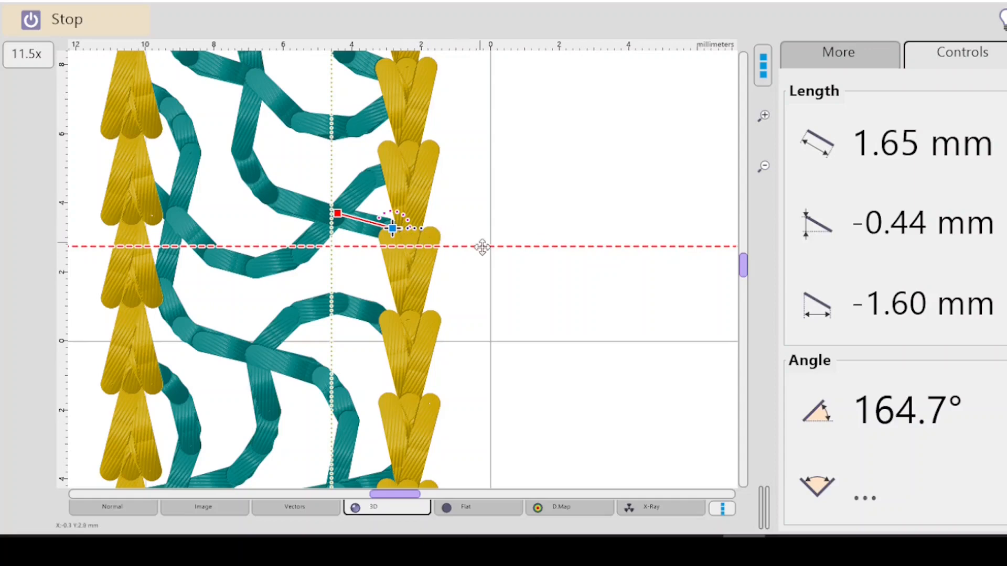
left_click_drag(484, 246, 478, 230)
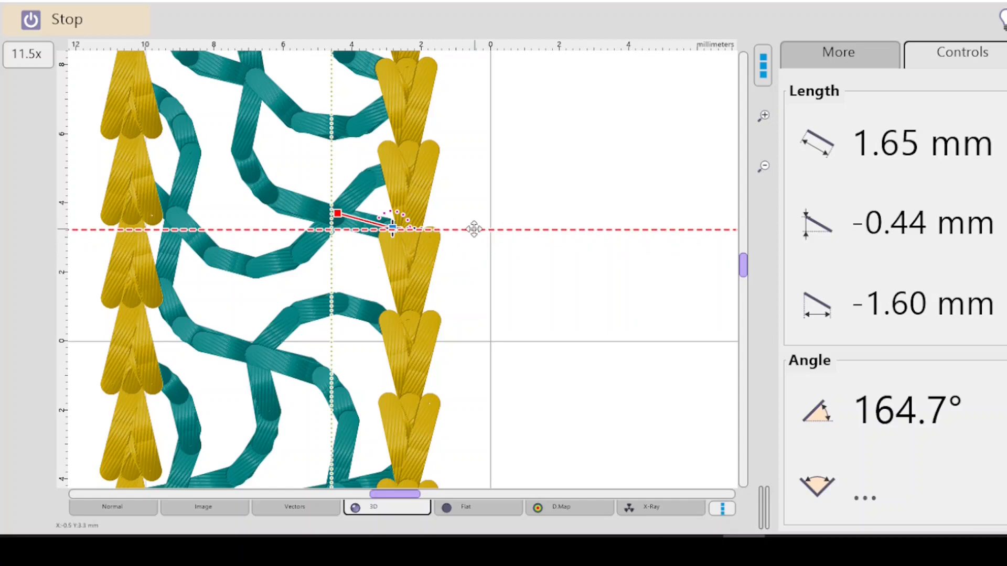
left_click_drag(473, 229, 474, 234)
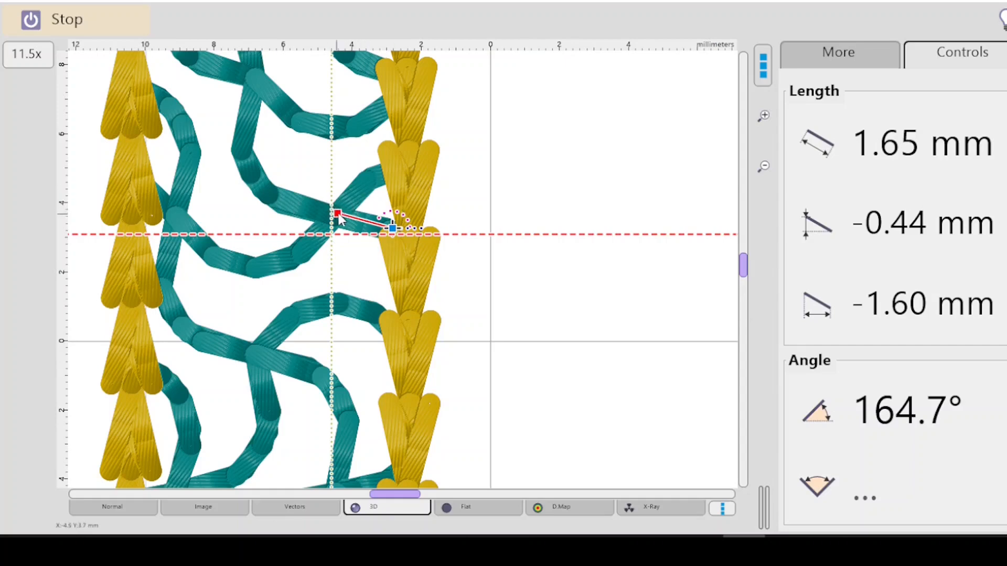
Fine-tune the measurement's end point and add a second segment along the teal stitches down-left to measure the angle between them.
mouse_move(339, 217)
left_mouse_down()
mouse_move(359, 194)
mouse_move(400, 178)
mouse_move(367, 188)
mouse_move(338, 213)
left_mouse_up()
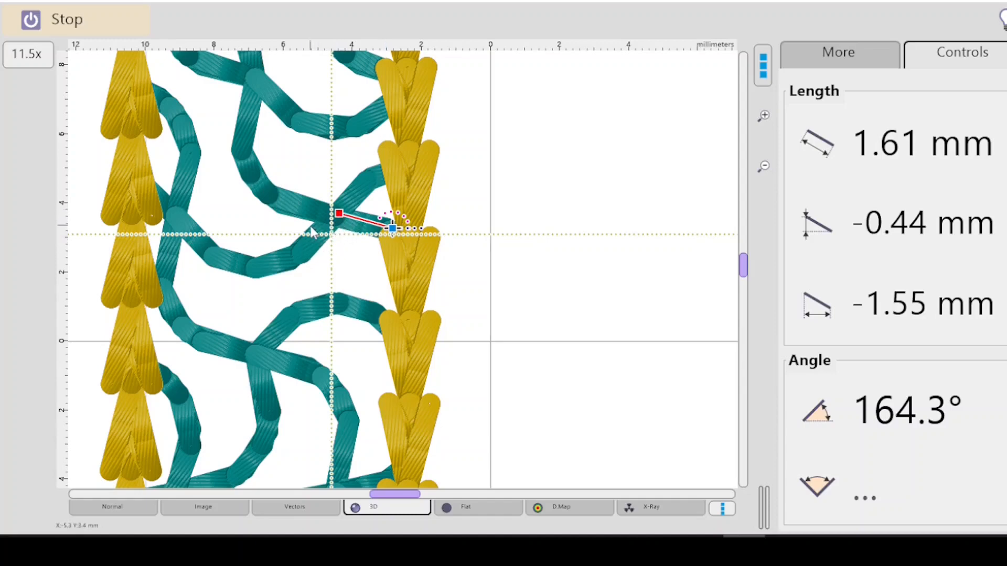
left_click(394, 229)
left_click(295, 256)
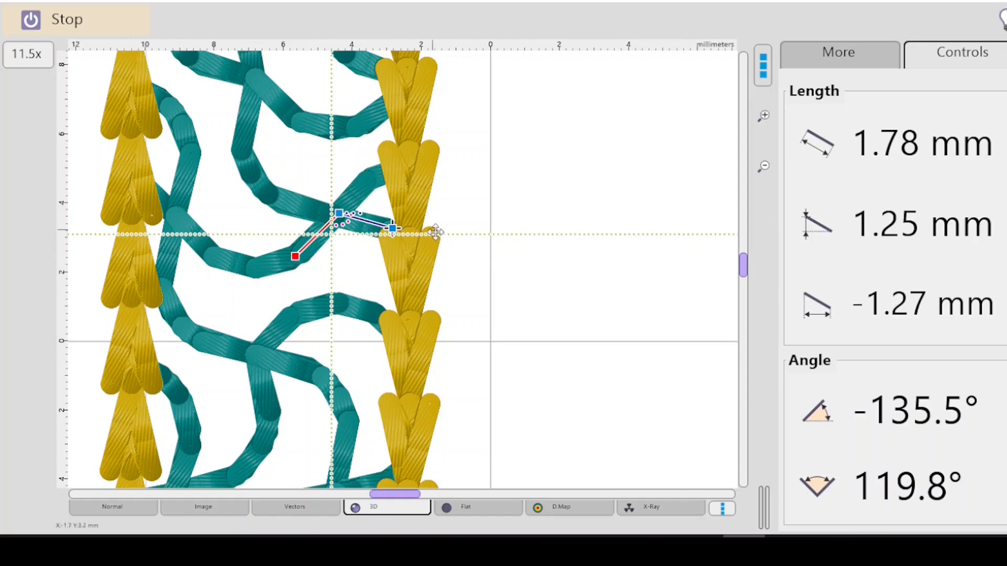
Align the guides with the measured corner, with the horizontal one through the middle point and the vertical one through the last point.
left_click_drag(440, 234, 440, 260)
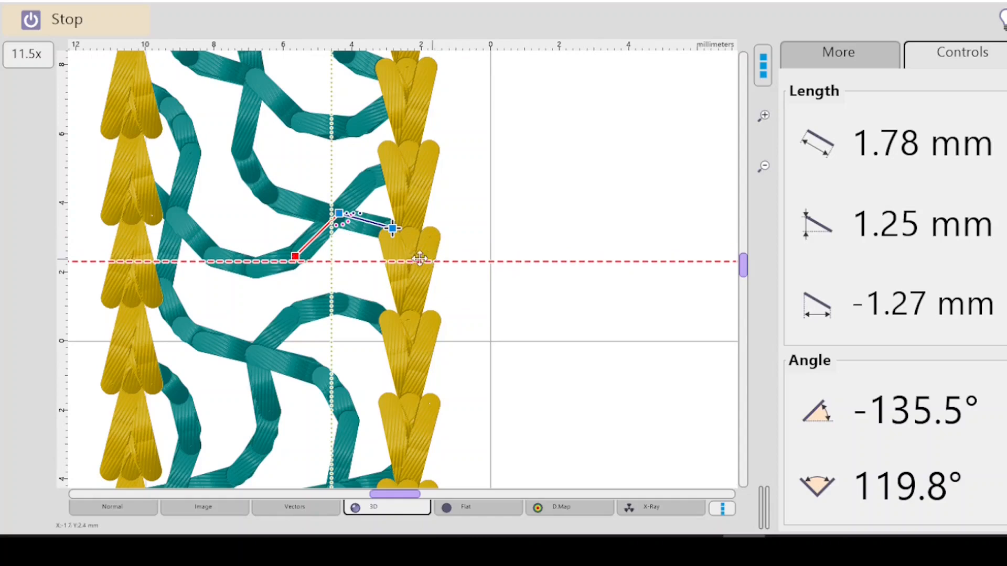
left_click_drag(332, 162, 337, 163)
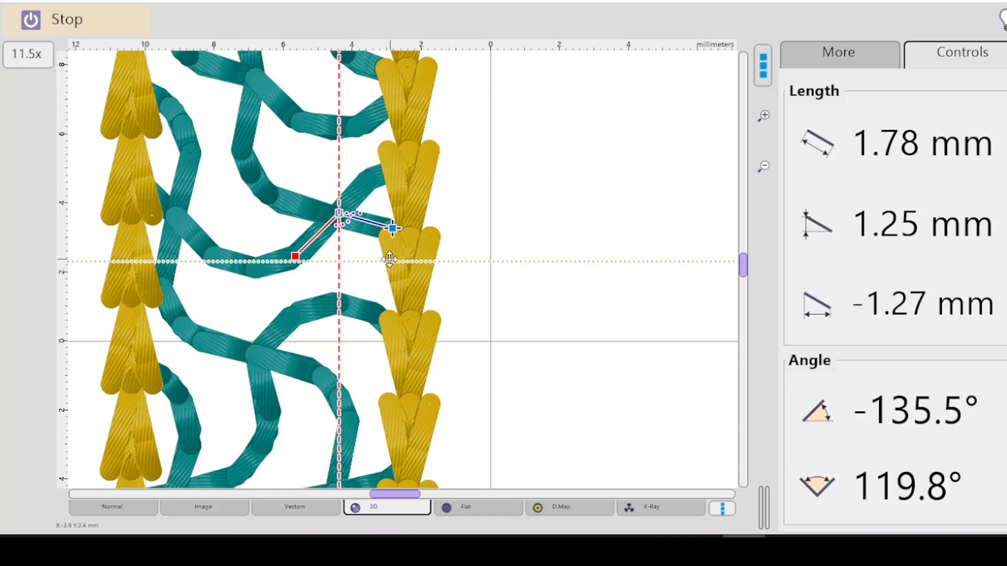
left_click_drag(389, 259, 388, 255)
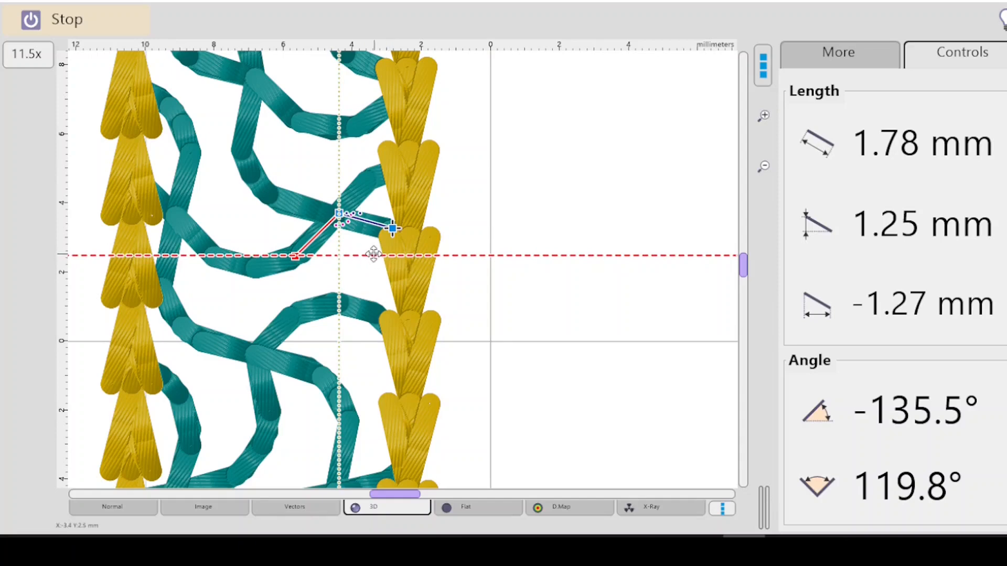
left_click_drag(374, 254, 362, 213)
left_click_drag(338, 266, 295, 272)
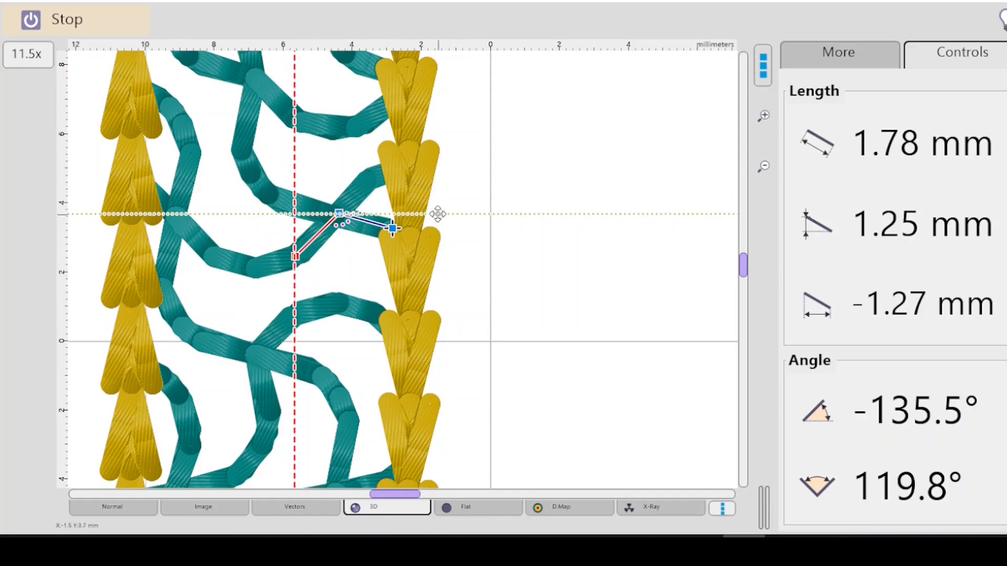
Readjust the horizontal guide to the corner point, shift the vertical guide slightly left, and move the last measuring point about 1.53 mm straight below the corner.
left_click_drag(439, 213, 436, 203)
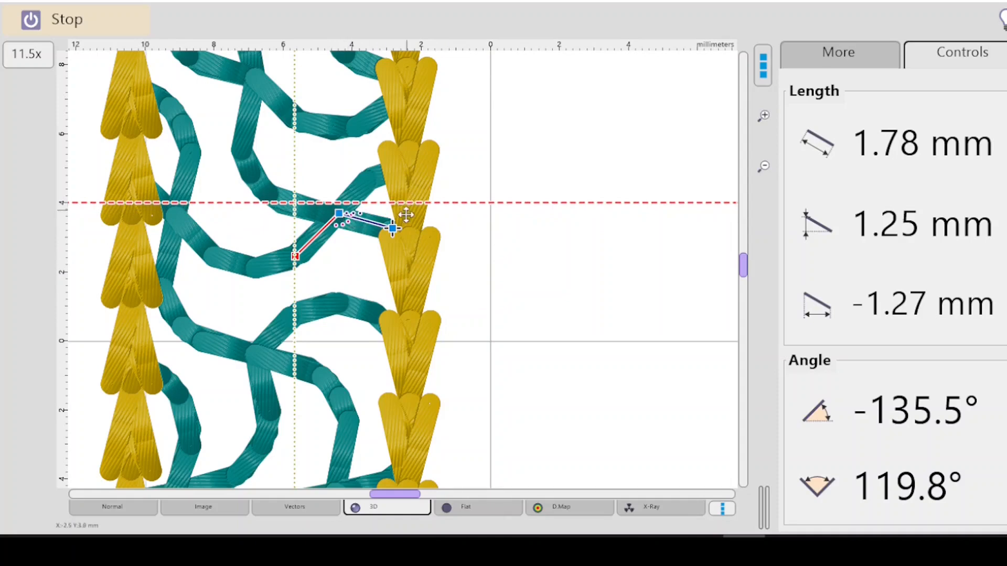
mouse_move(406, 203)
left_mouse_down()
mouse_move(406, 212)
mouse_move(406, 198)
left_mouse_up()
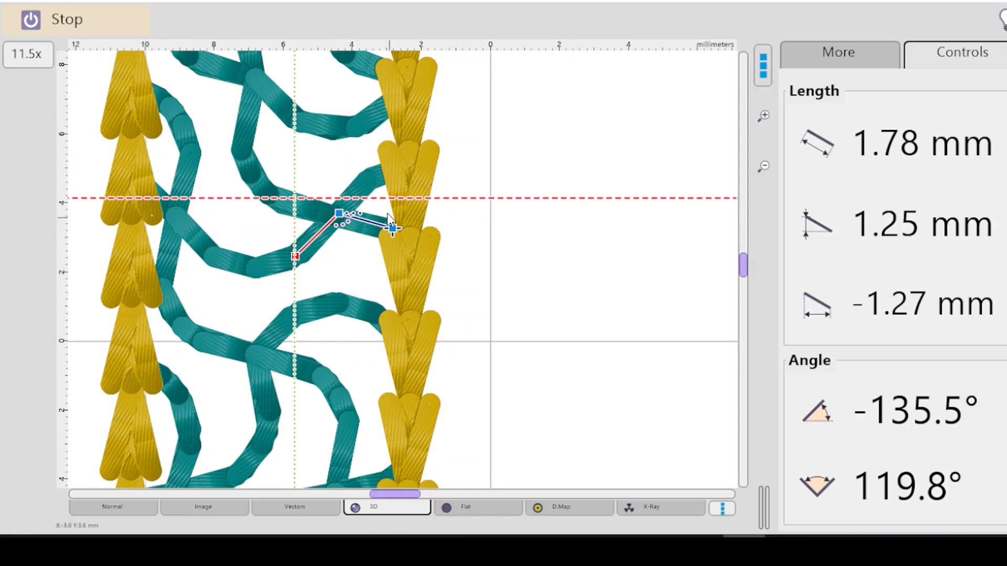
left_click_drag(401, 198, 401, 211)
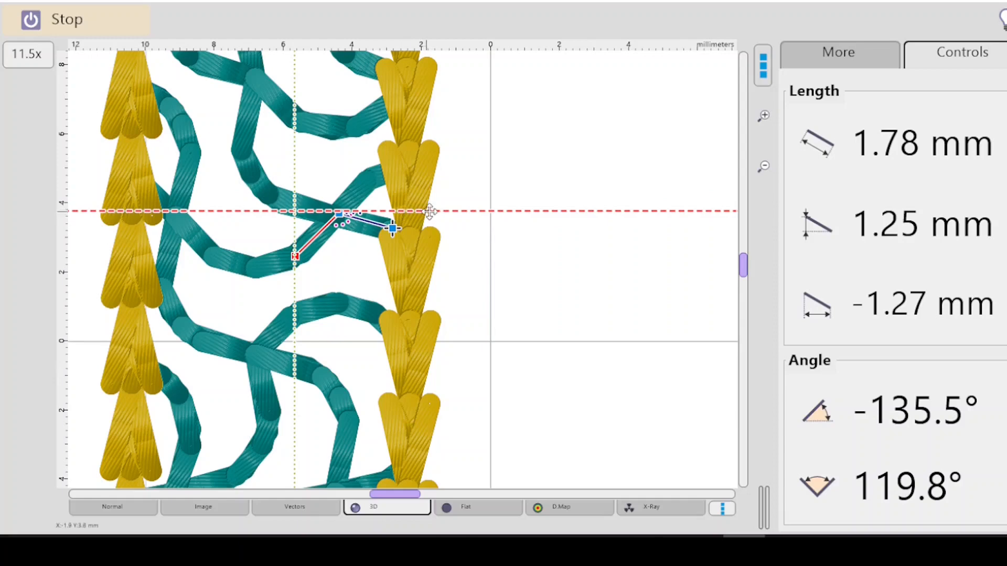
left_click_drag(439, 211, 438, 208)
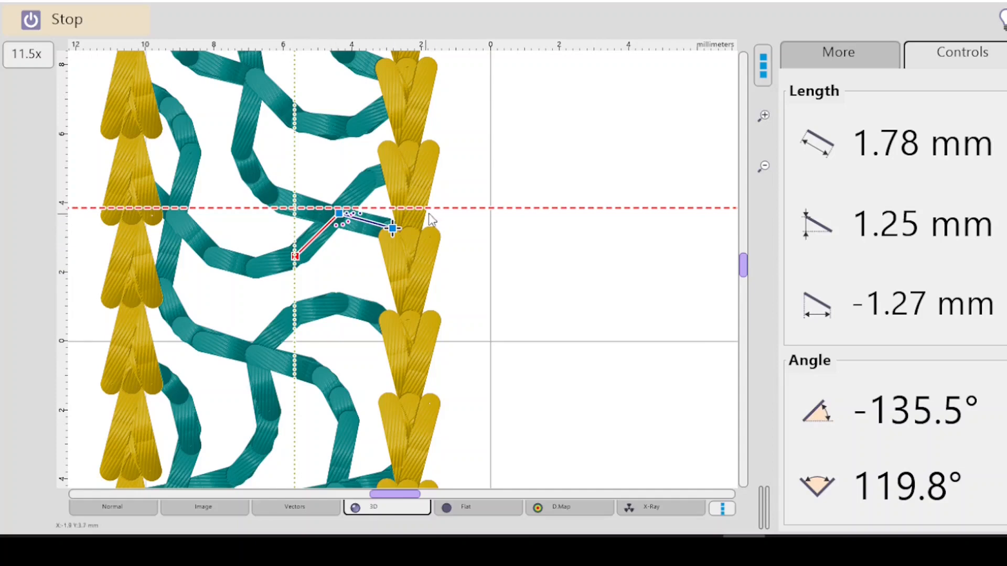
left_click_drag(432, 206, 431, 210)
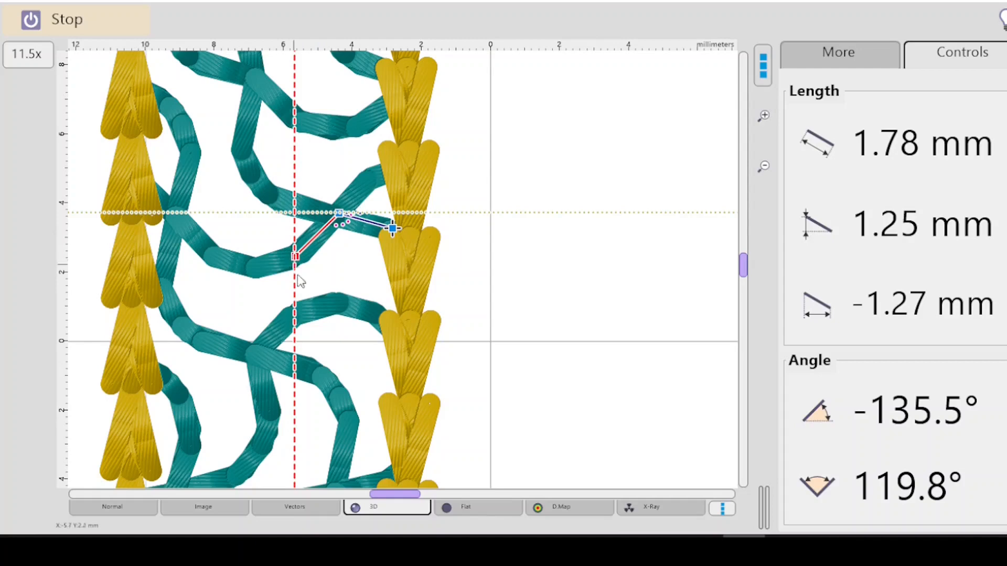
left_click_drag(282, 281, 339, 267)
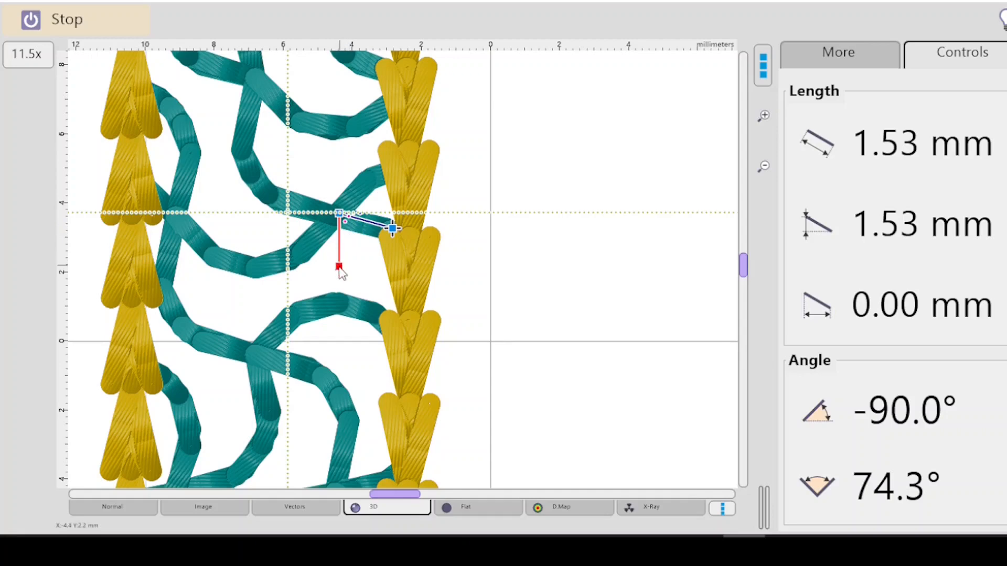
Move the last measuring point down-left along the teal stitches, test repositioning the corner point off and back onto the crossing, and end the measurement.
left_click_drag(340, 272, 292, 266)
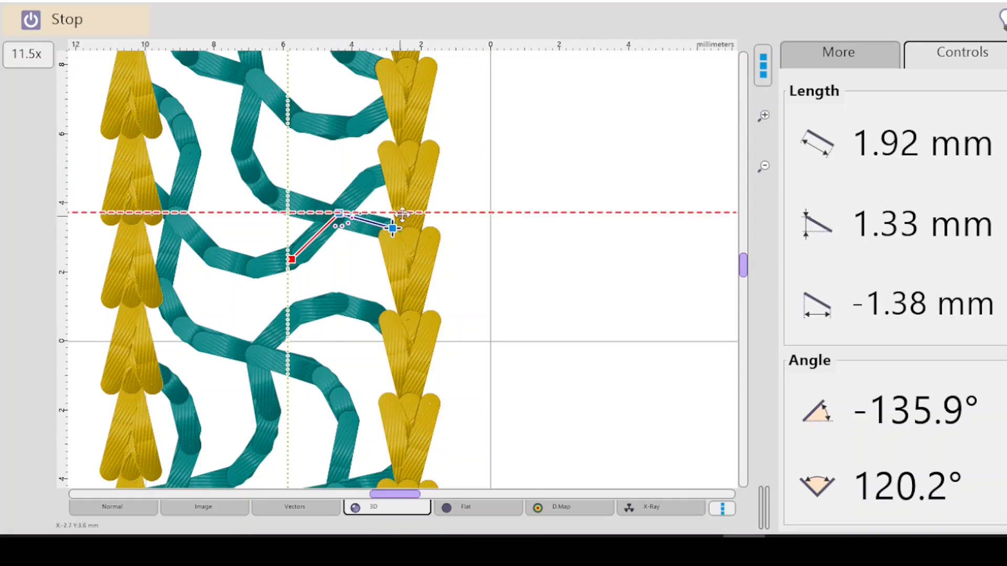
left_click(340, 214)
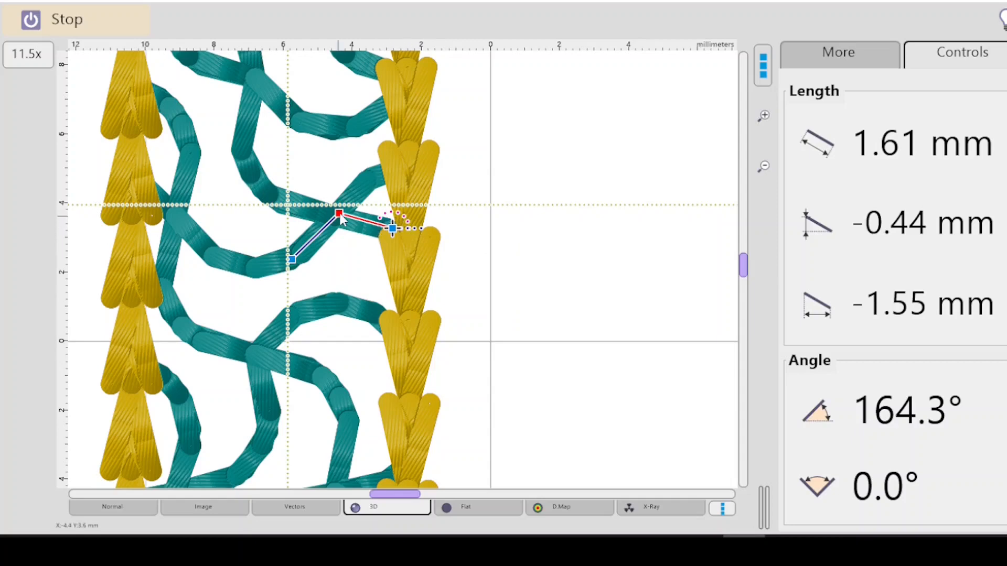
left_click_drag(339, 215, 352, 261)
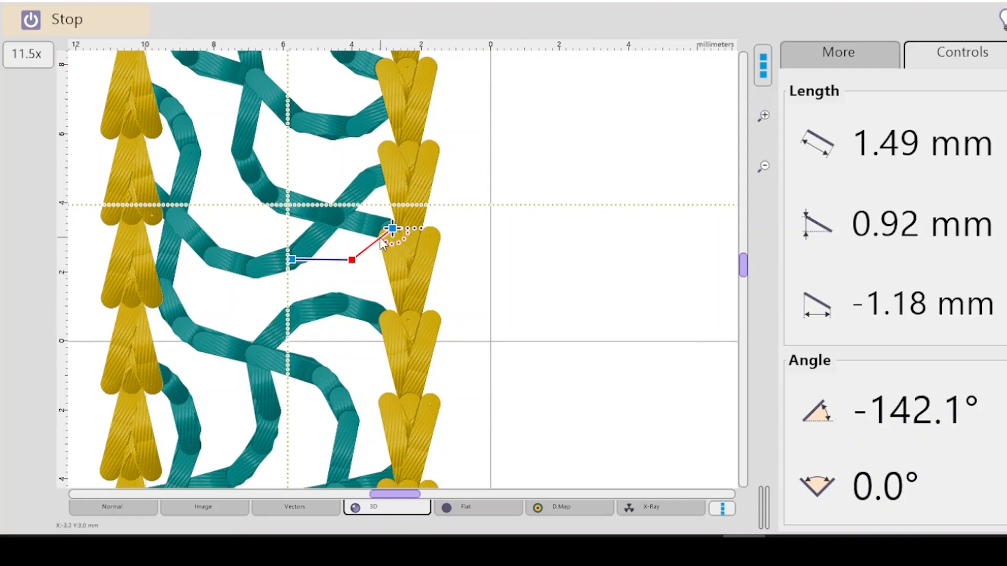
left_click_drag(351, 260, 338, 215)
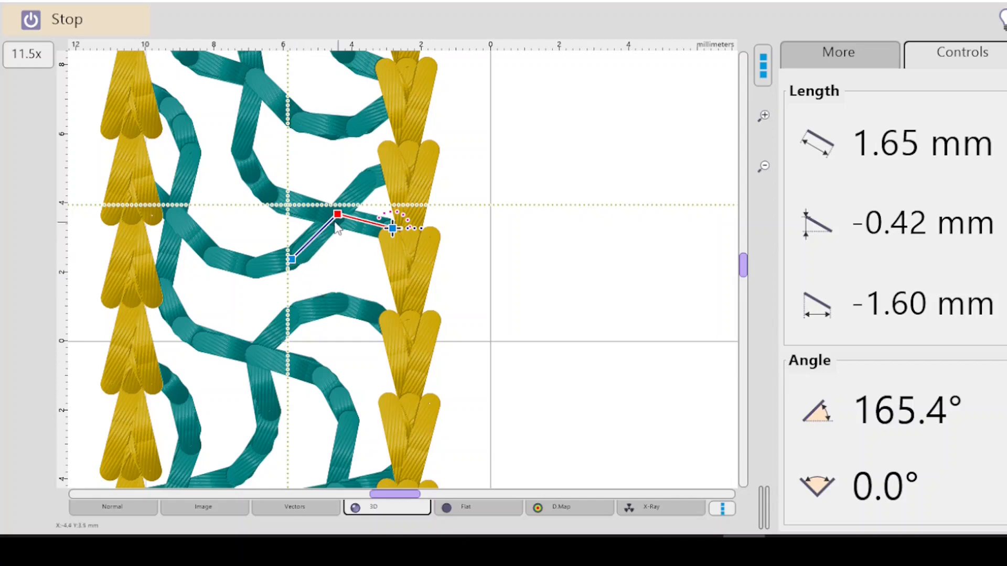
mouse_move(338, 214)
left_mouse_down()
mouse_move(346, 250)
mouse_move(337, 215)
mouse_move(340, 225)
left_mouse_up()
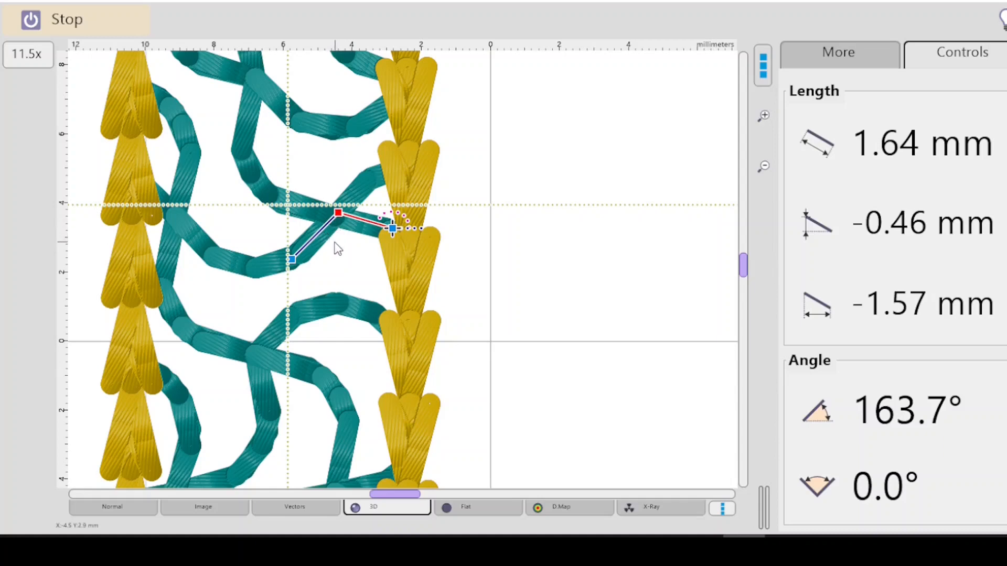
key("Escape")
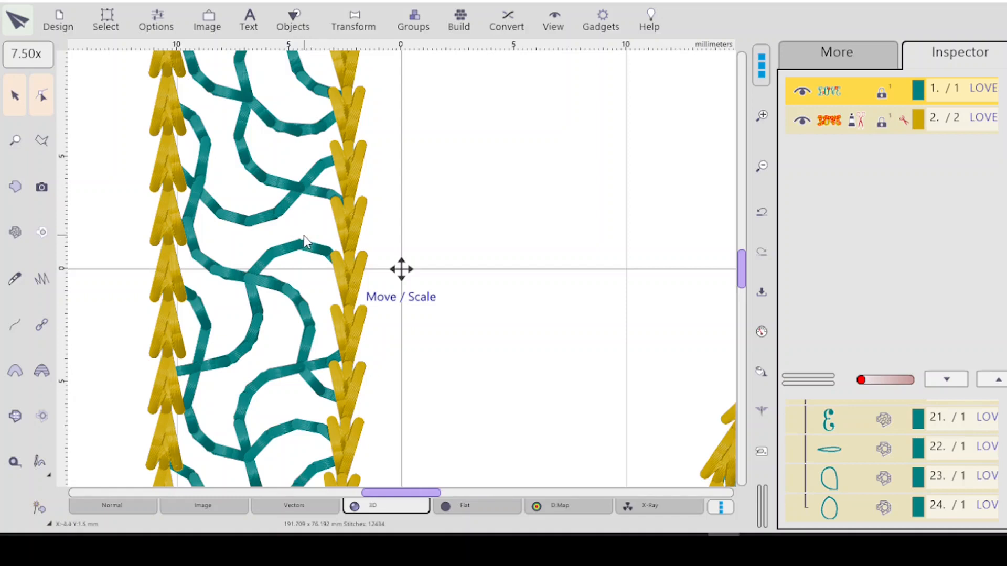
Measure the teal stitch from the inner gold border toward the nearby crossing, with the end point adjusted partway along it.
scroll(246, 209, "up", 2)
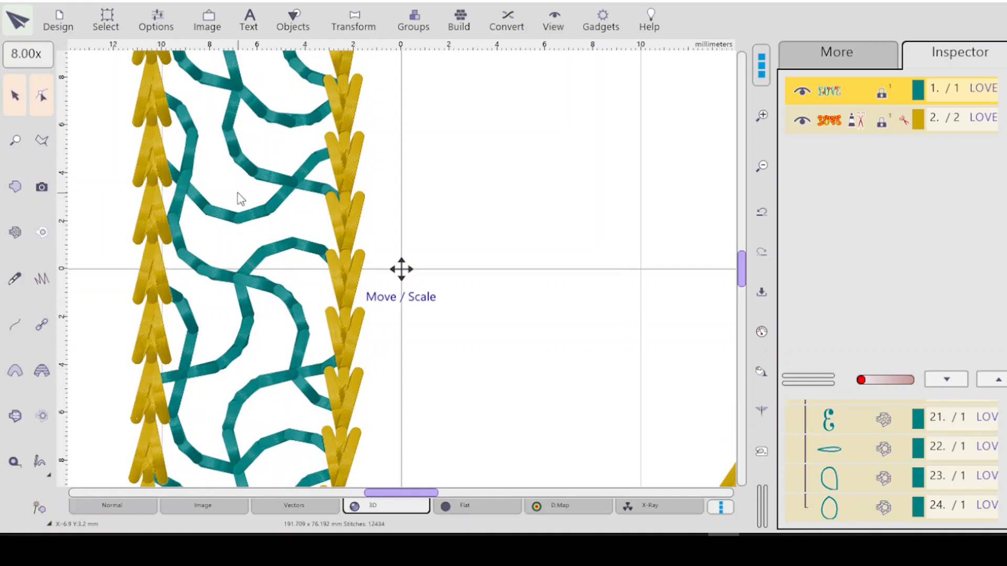
scroll(238, 194, "up", 1)
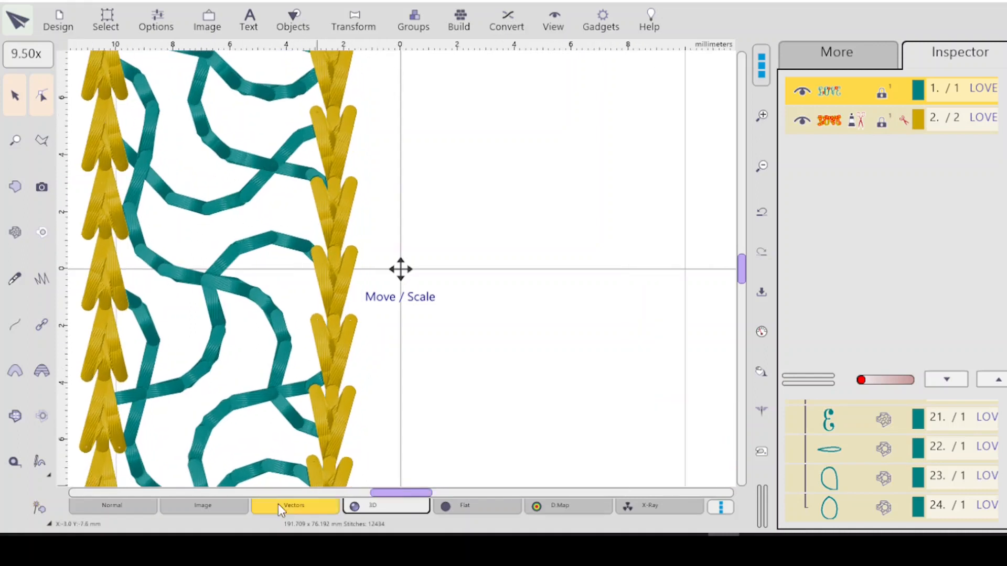
left_click_drag(169, 403, 293, 495)
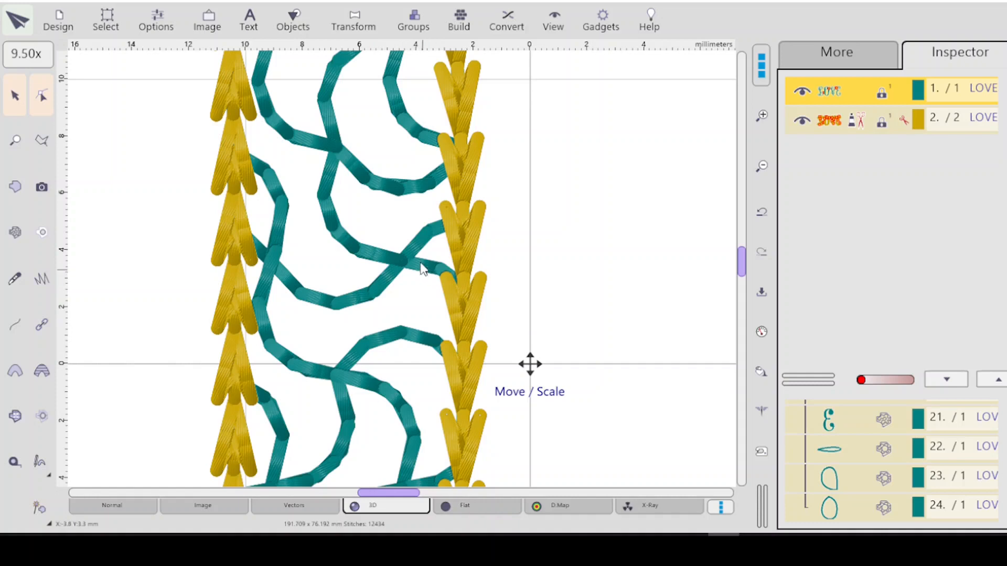
key("m")
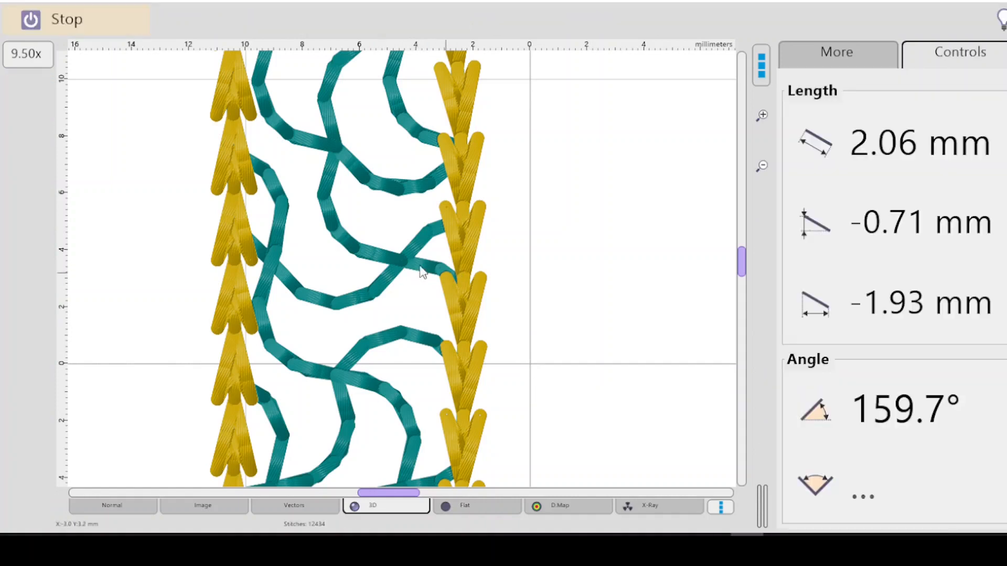
left_click(459, 281)
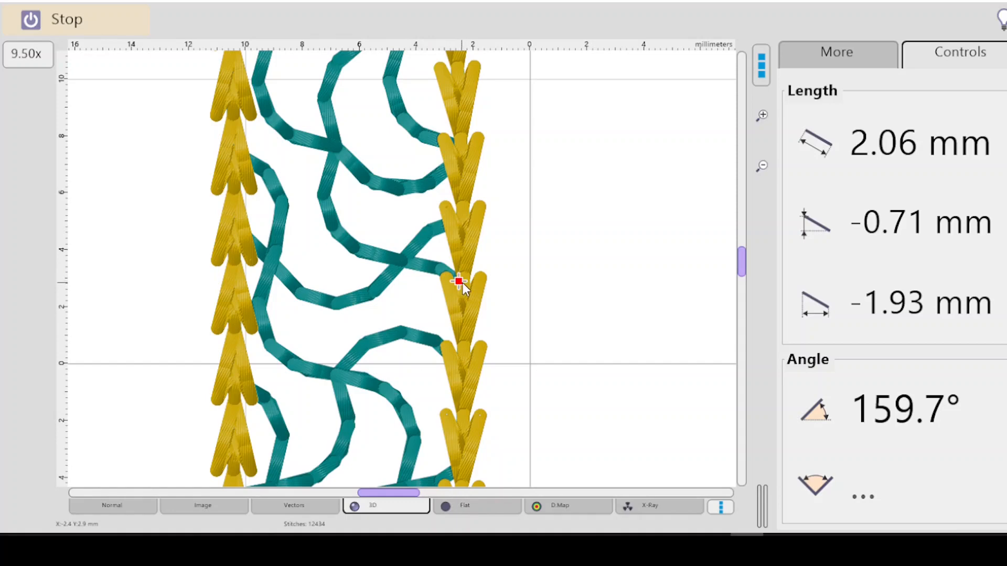
left_click(403, 264)
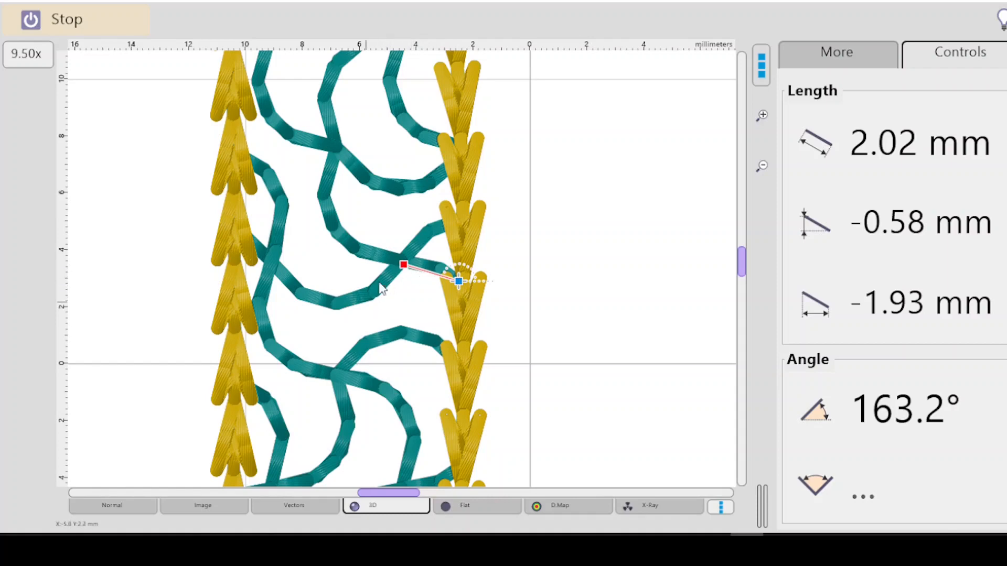
left_click_drag(403, 265, 424, 274)
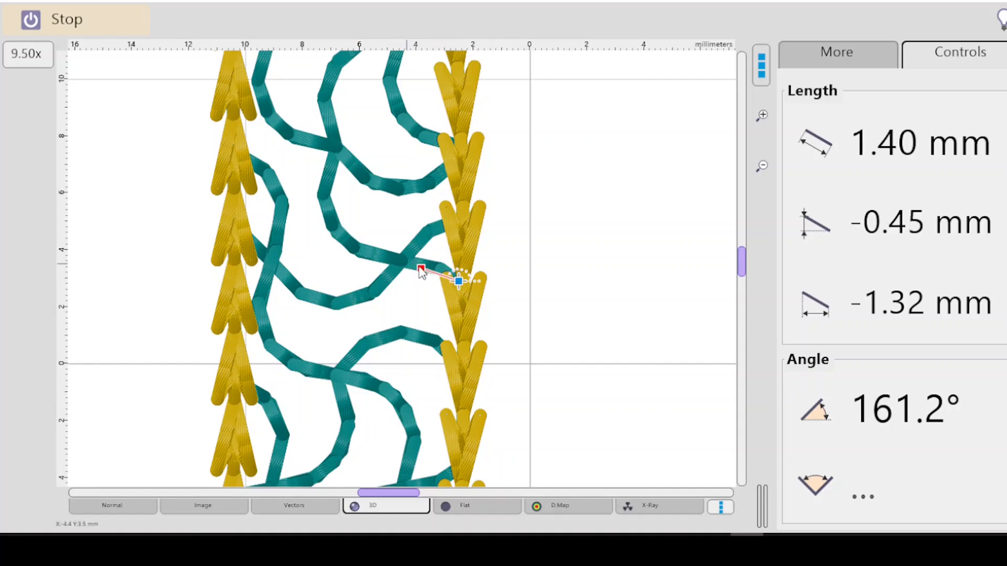
Show the design as Vectors, try placing the measurement's start point at the teal line's end on the gold border, and stop measuring.
left_click(293, 506)
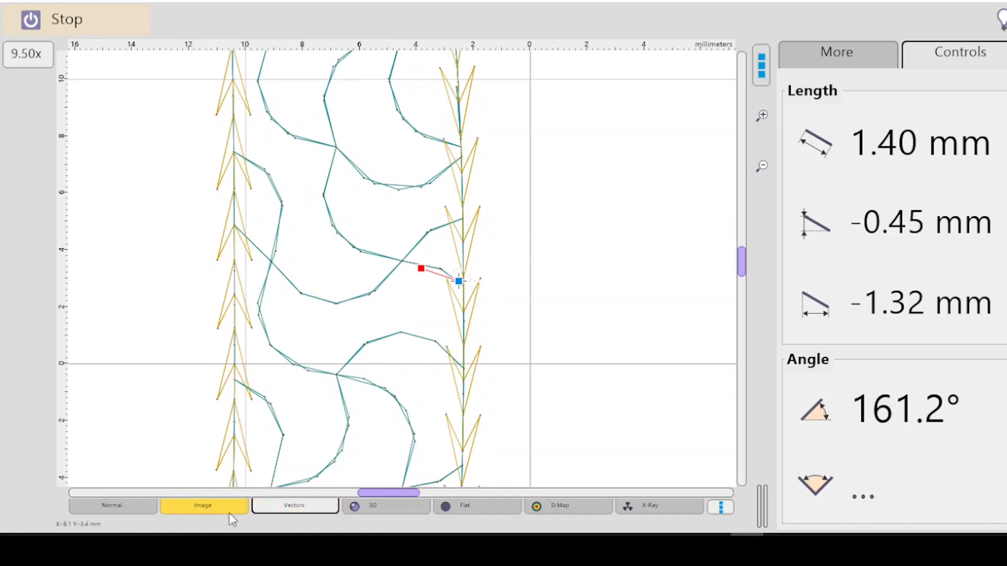
left_click_drag(460, 283, 460, 302)
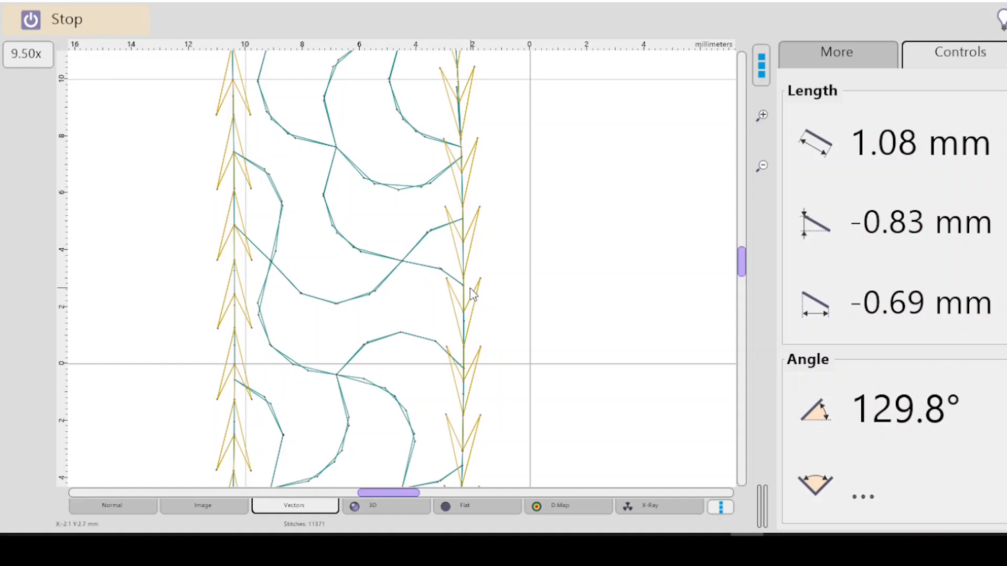
left_click(463, 293)
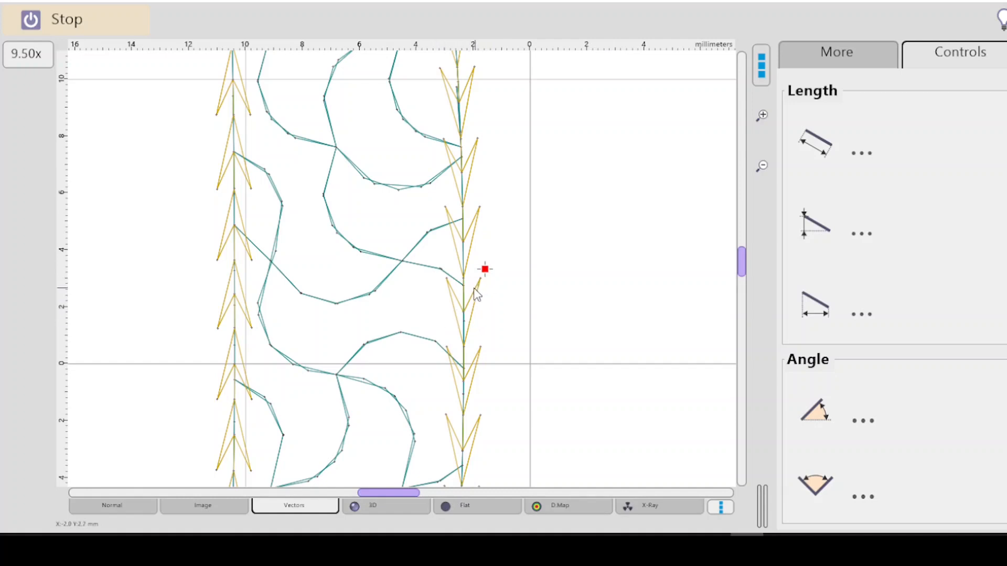
key("Escape")
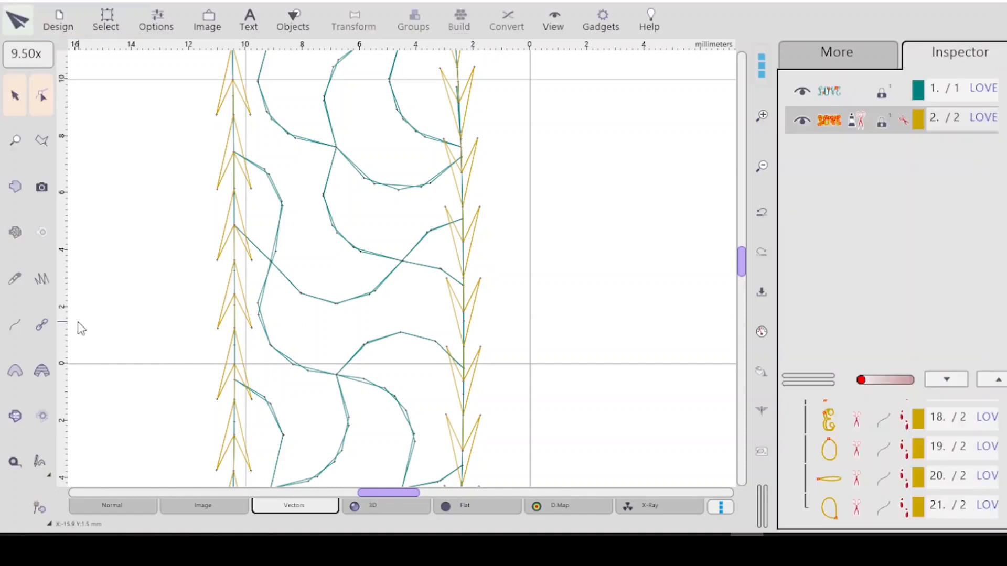
Open the gold LOVE object for node editing, disable snapping to outlines, enable snapping to stitches, and leave editing.
left_click(830, 125)
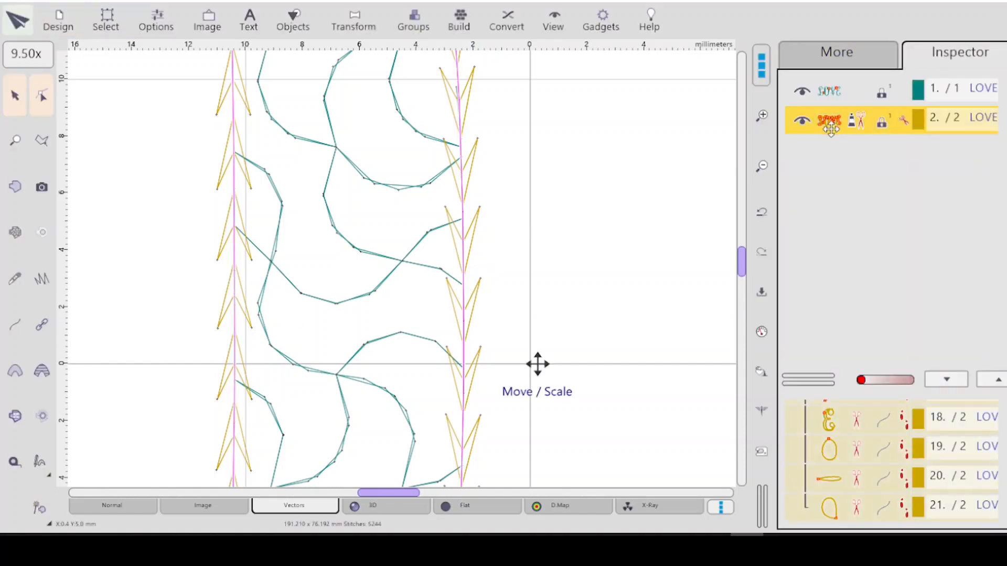
left_click(40, 324)
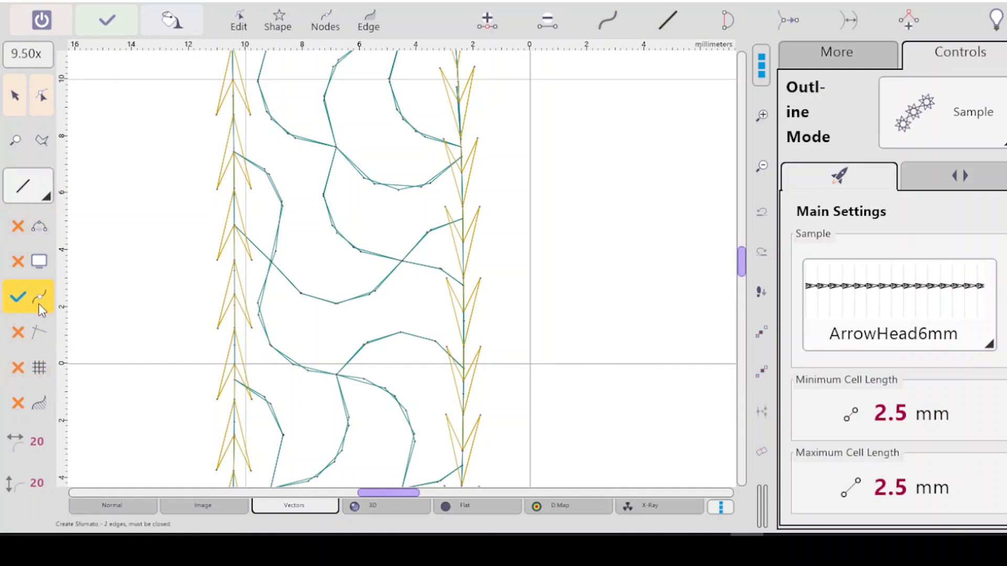
left_click(18, 299)
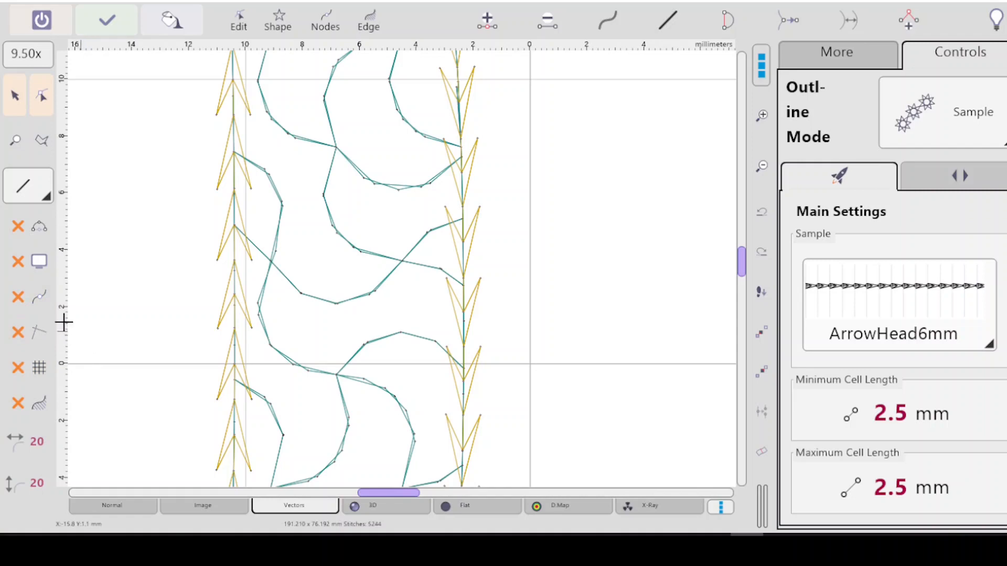
left_click(27, 410)
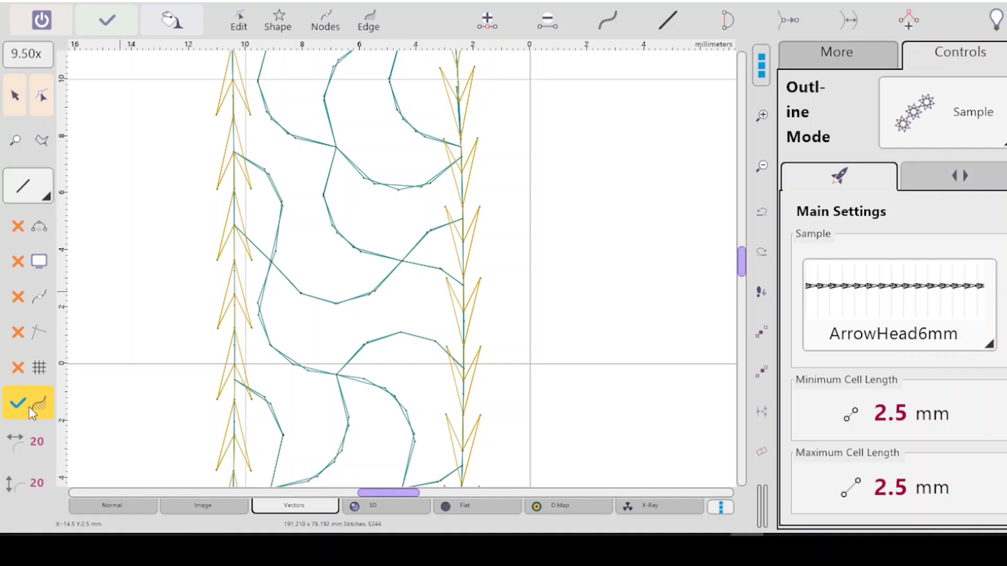
key("Escape")
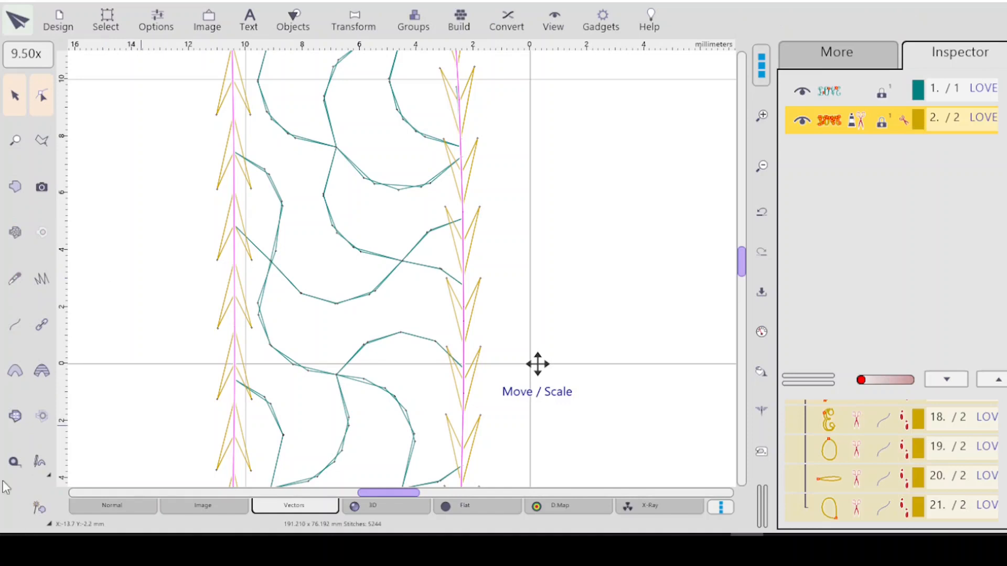
Measure the last teal stitch from its end on the gold border to the neighbouring stitch point, testing the end point's snapping.
left_click(37, 481)
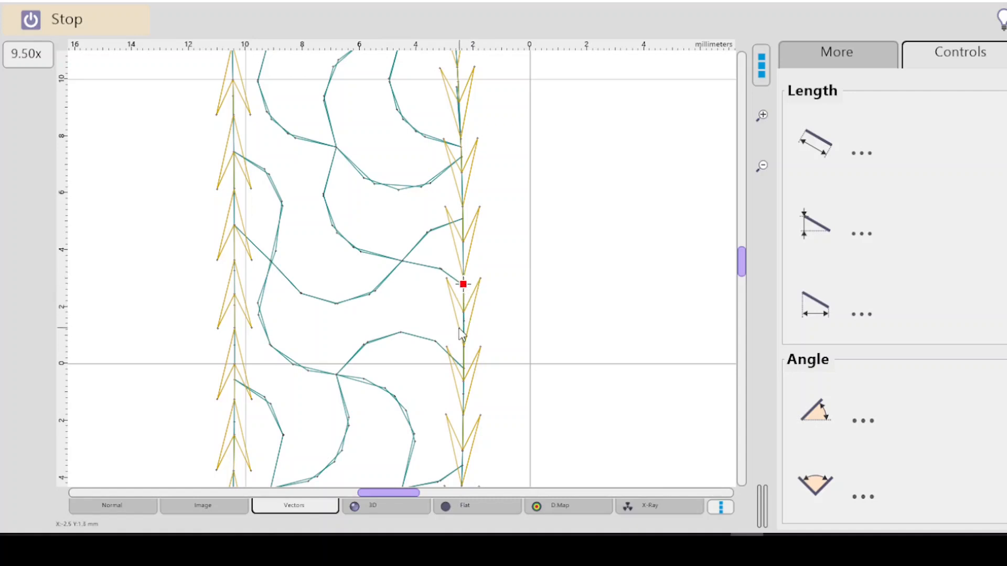
left_click(762, 116)
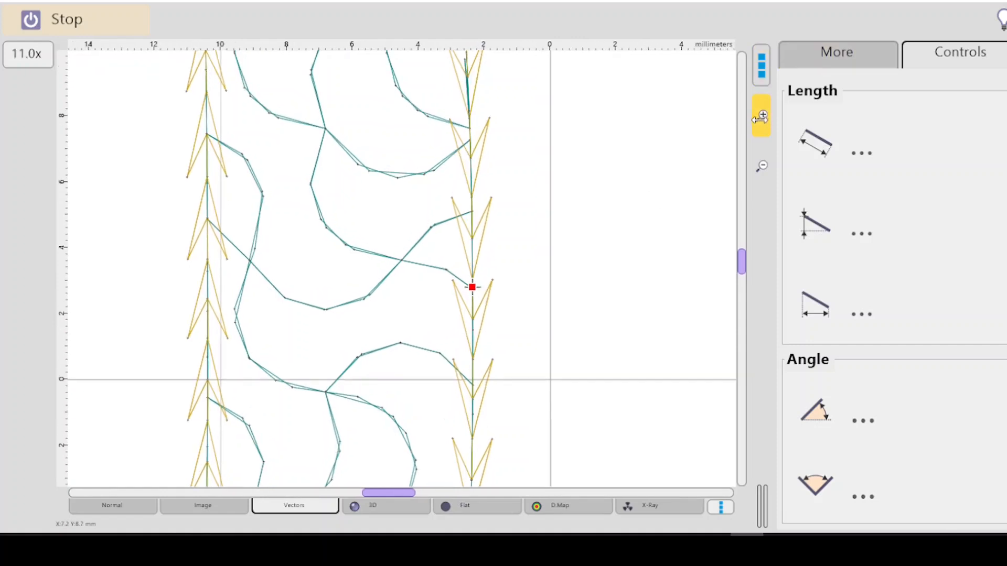
left_click(760, 117)
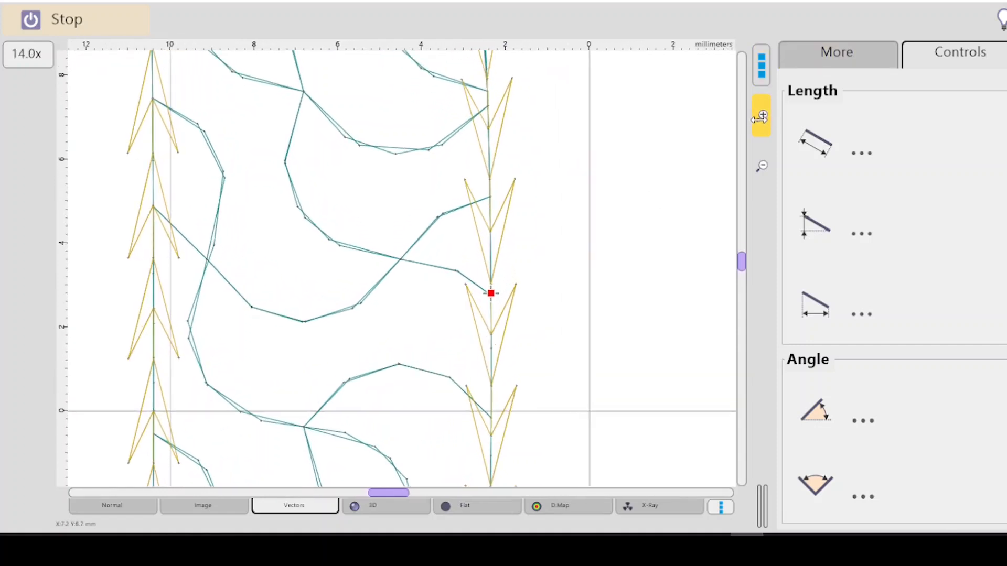
left_click(760, 116)
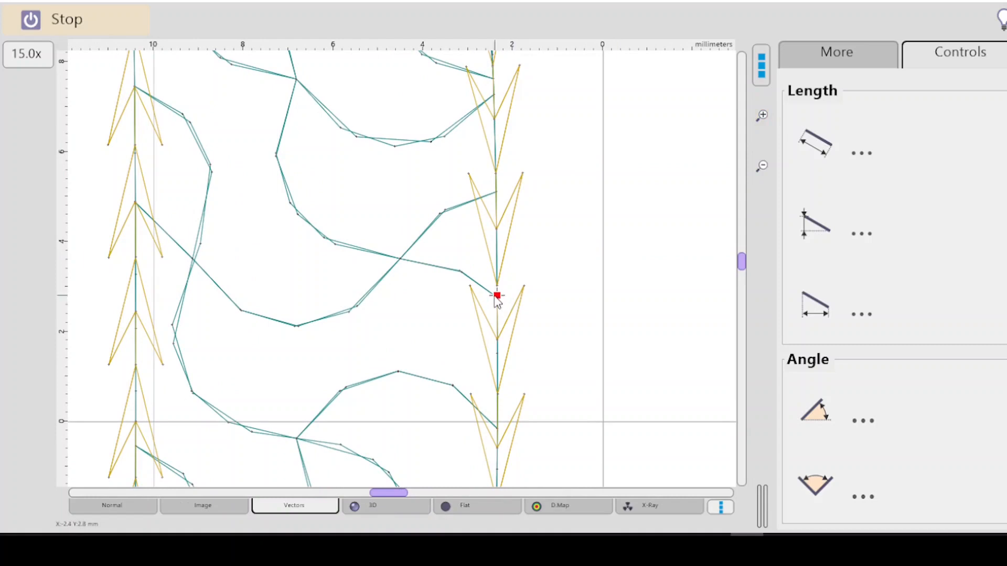
left_click(458, 277)
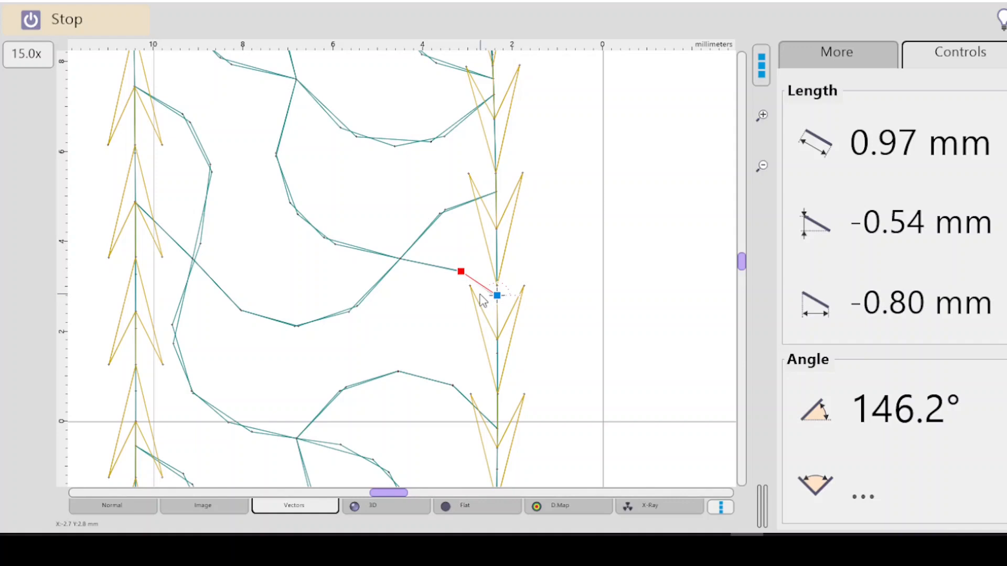
left_click_drag(461, 271, 438, 254)
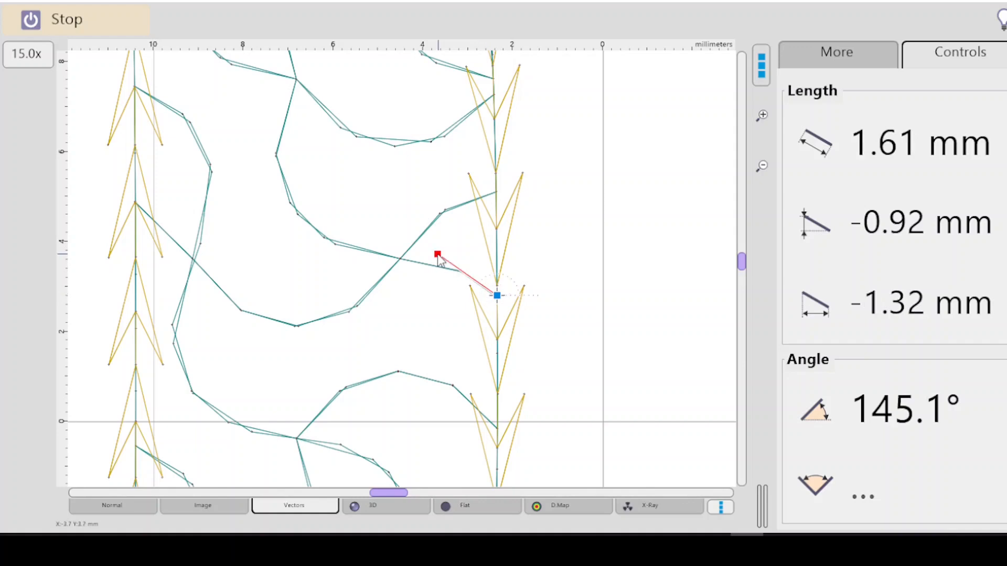
left_click_drag(438, 255, 463, 279)
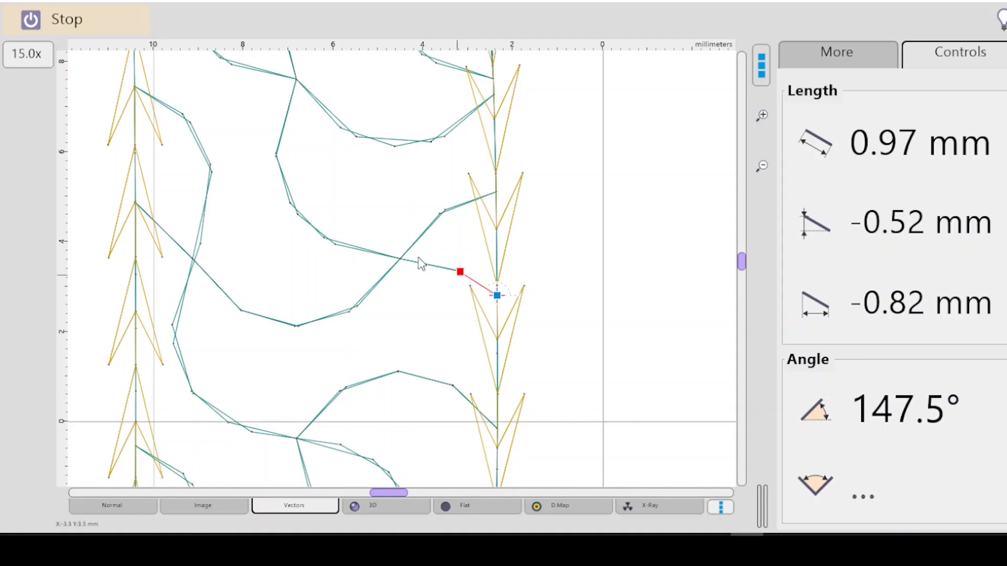
key("Escape")
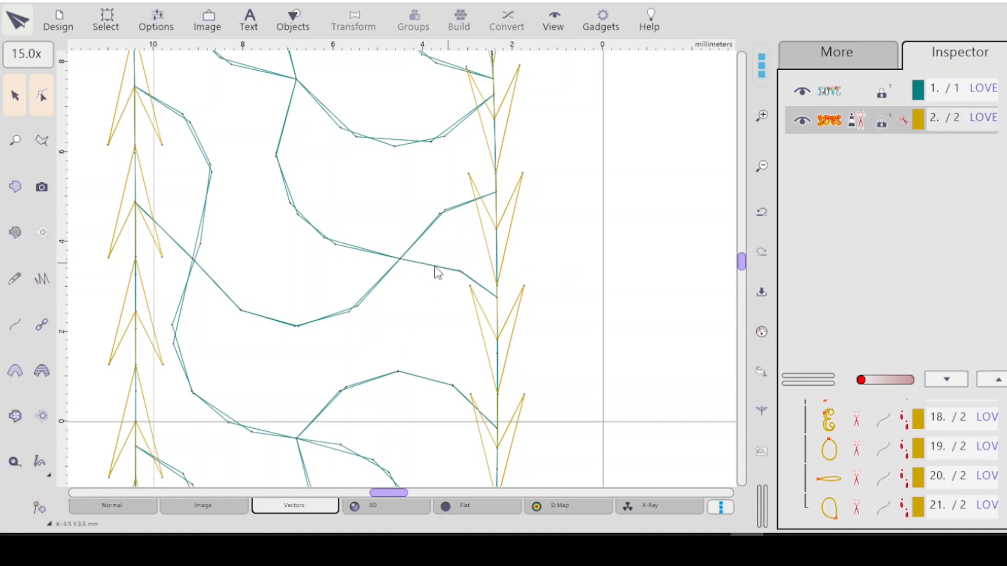
Set the minimum stitch length of the teal LOVE mesh to 1.5 mm in its common mesh settings.
left_click(835, 92)
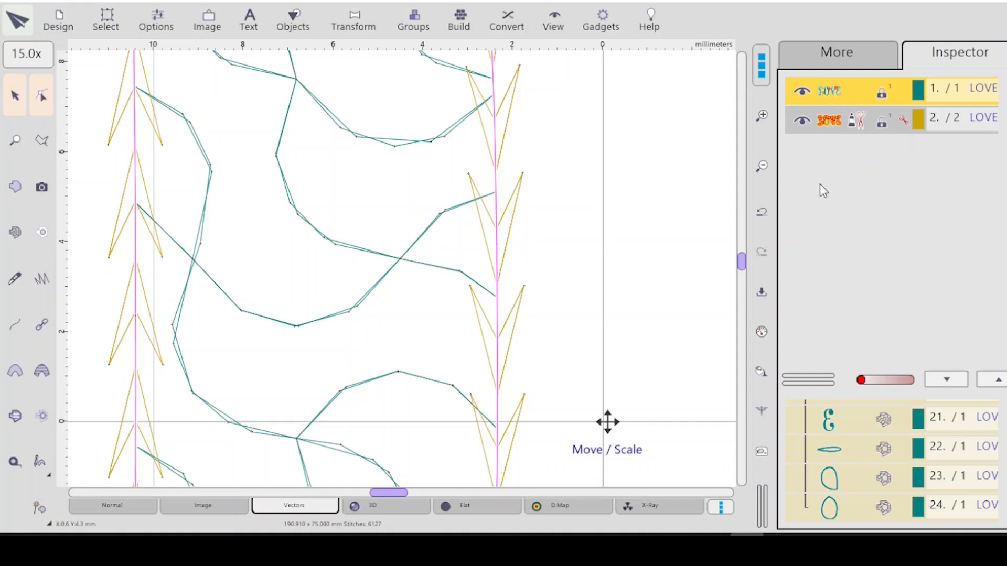
left_click(762, 331)
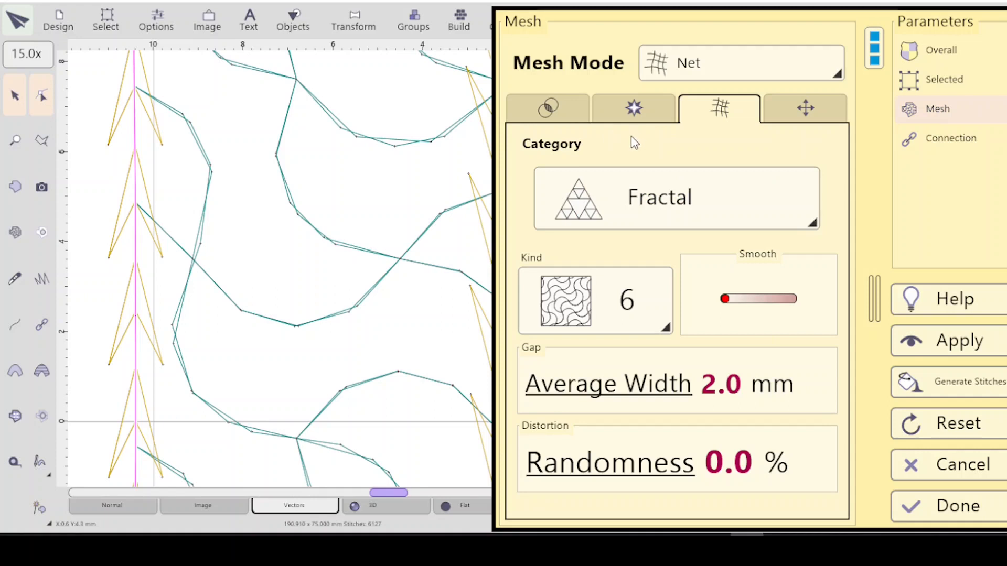
left_click(547, 109)
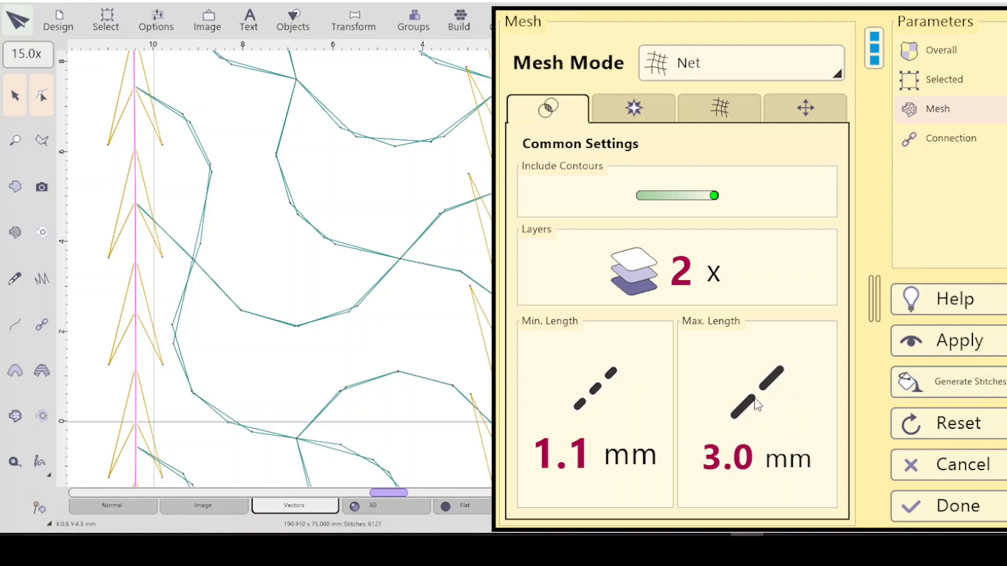
left_click(596, 394)
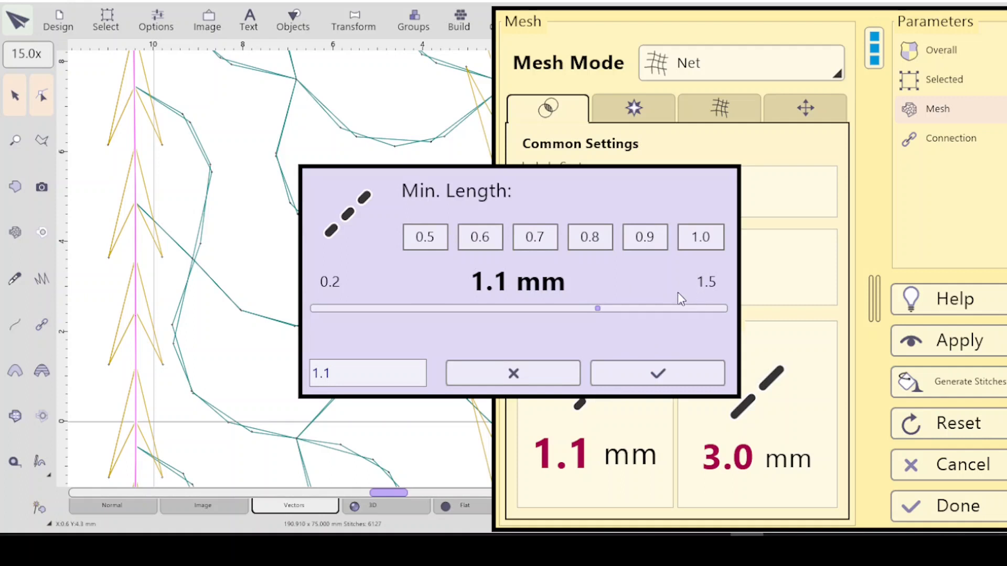
left_click(723, 306)
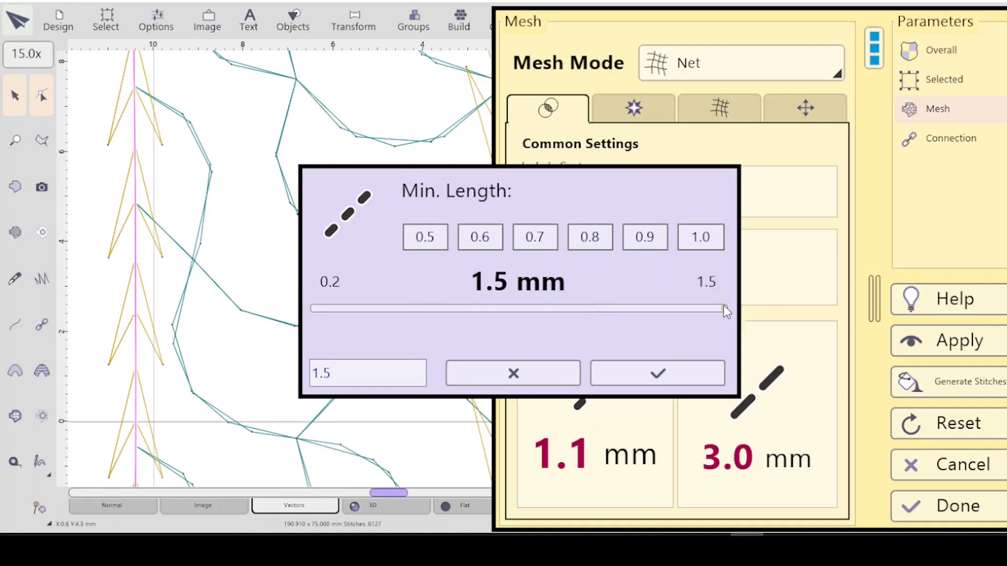
left_click(652, 367)
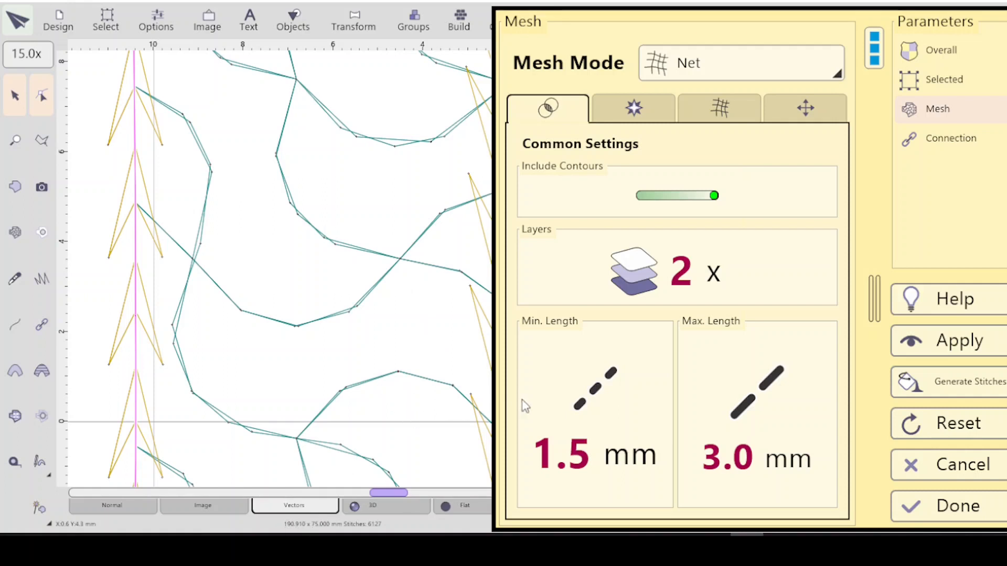
Set the teal mesh's maximum stitch length to 2.2 mm, apply it, and accept the mesh parameters.
left_click(751, 409)
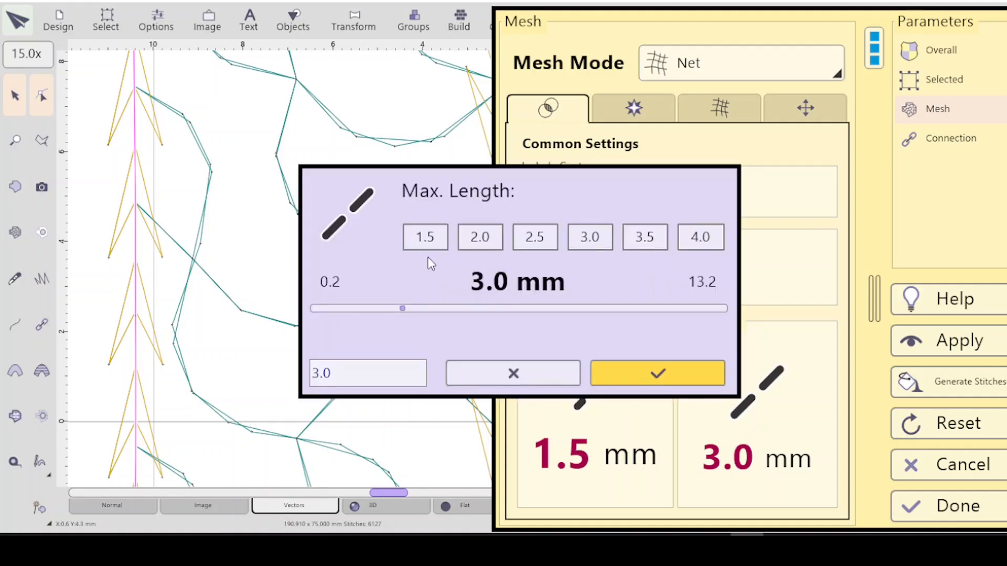
left_click(480, 237)
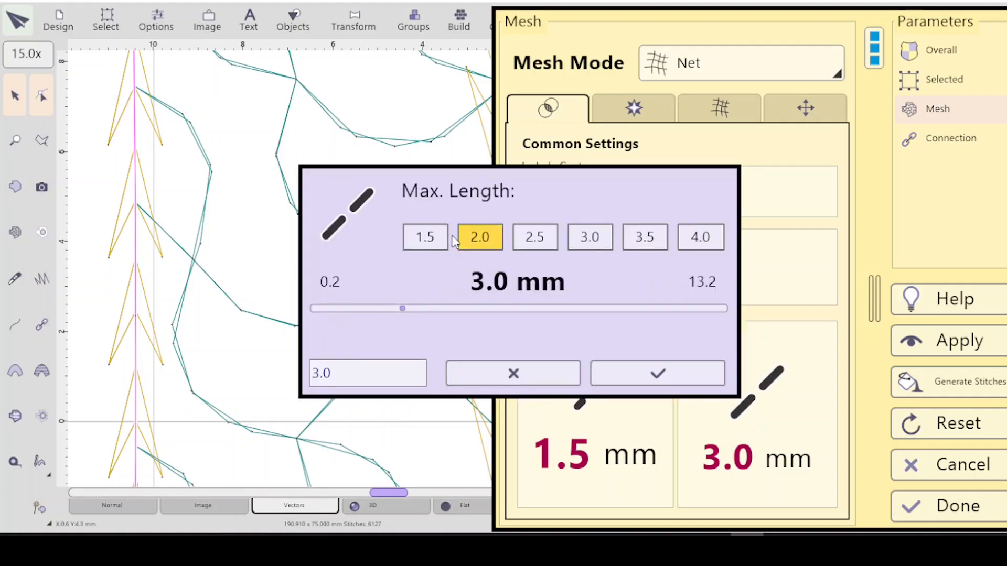
left_click(346, 370)
key("BackSpace")
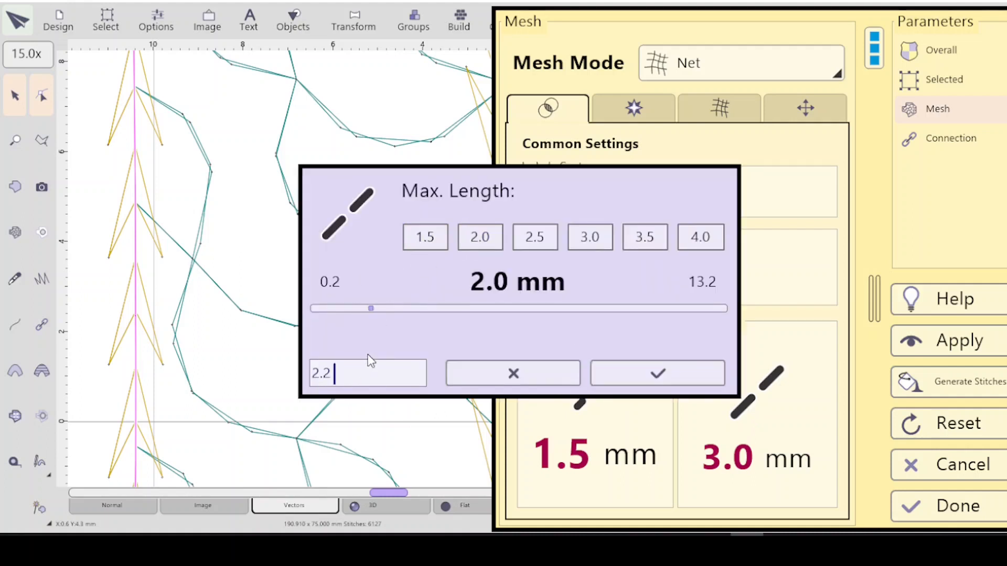
type("2")
left_click(649, 376)
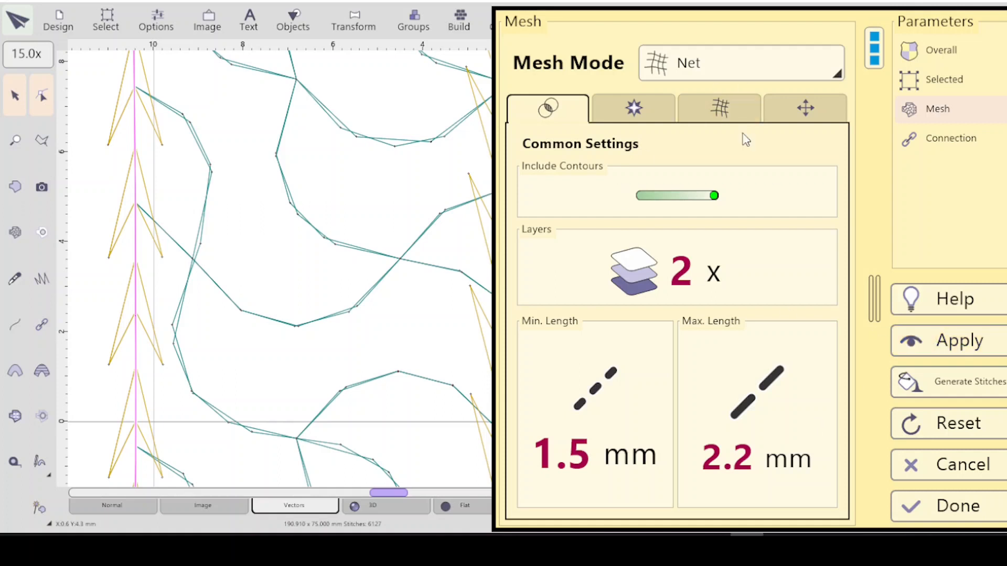
left_click(924, 340)
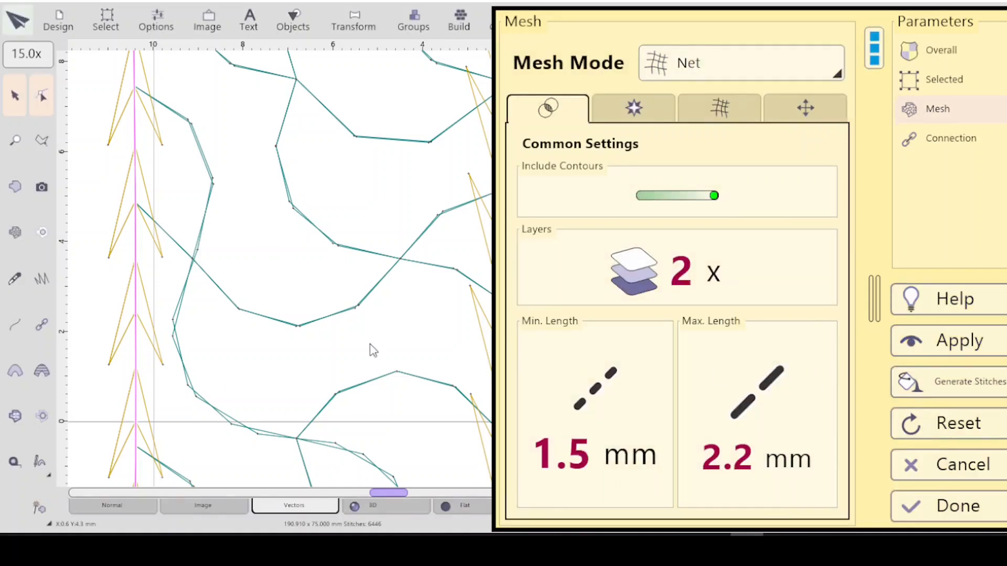
left_click(940, 505)
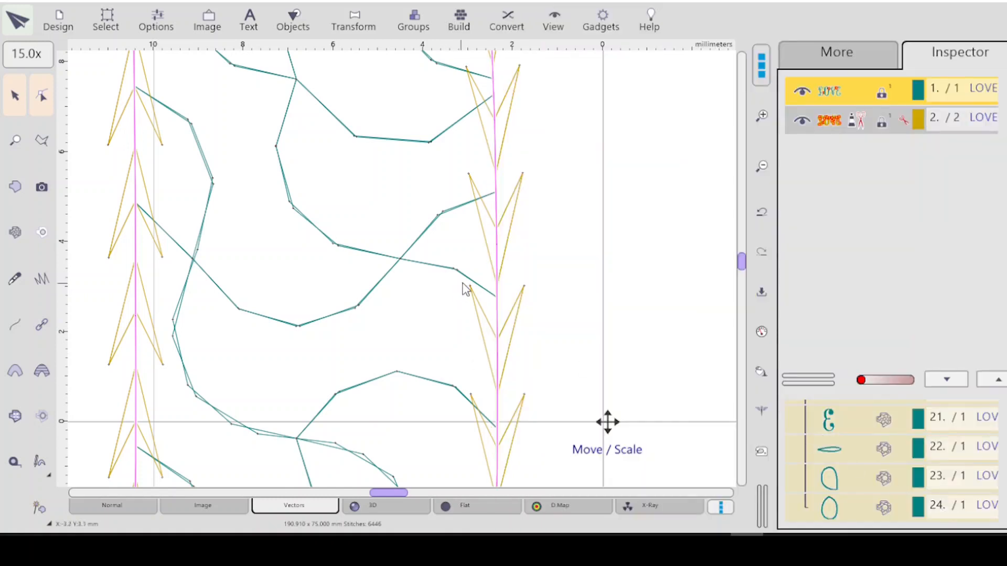
Measure the regenerated teal mesh's last stitch from the gold border to its adjacent stitch point, fine-tuning the end point.
left_click(10, 469)
left_click(506, 295)
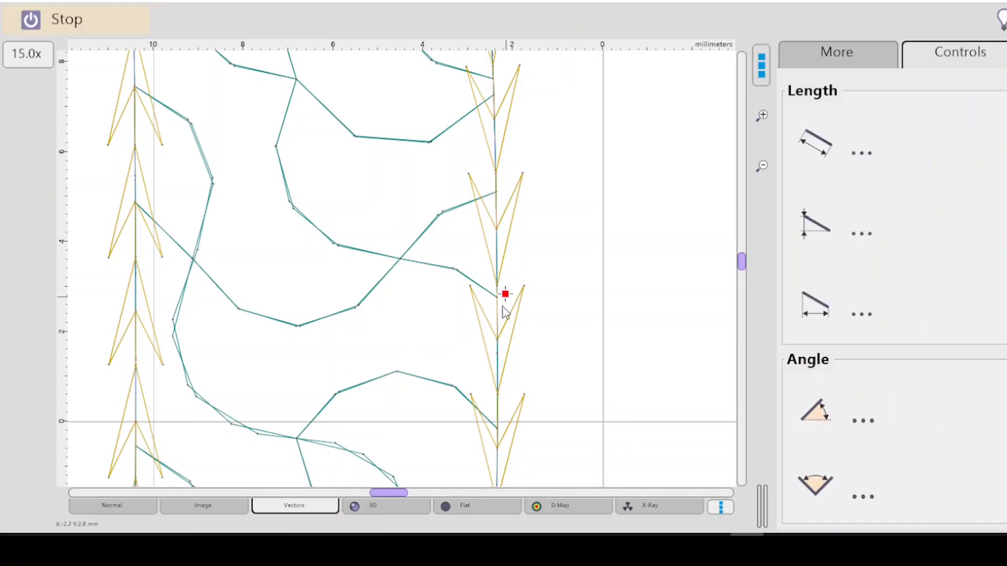
left_click(455, 270)
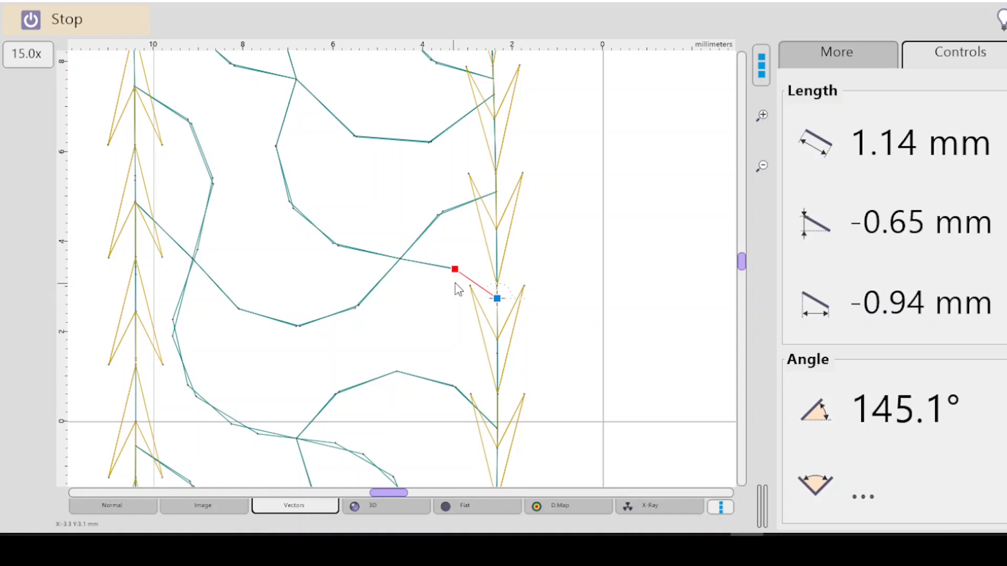
mouse_move(456, 270)
left_mouse_down()
mouse_move(452, 286)
mouse_move(454, 270)
left_mouse_up()
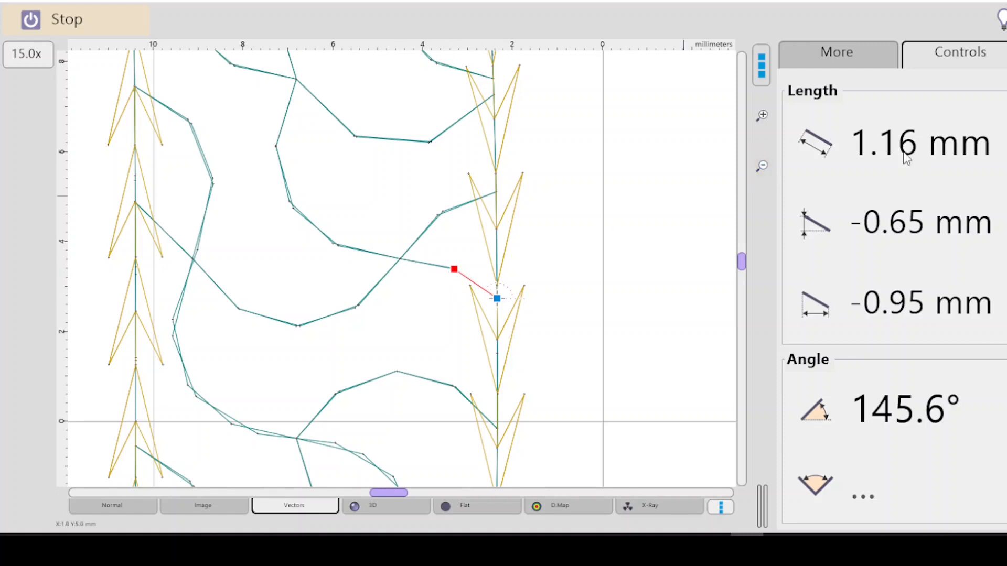
Show the design in 3D, shift the measurement's end point down beside the gold border, and stop measuring.
left_click(382, 505)
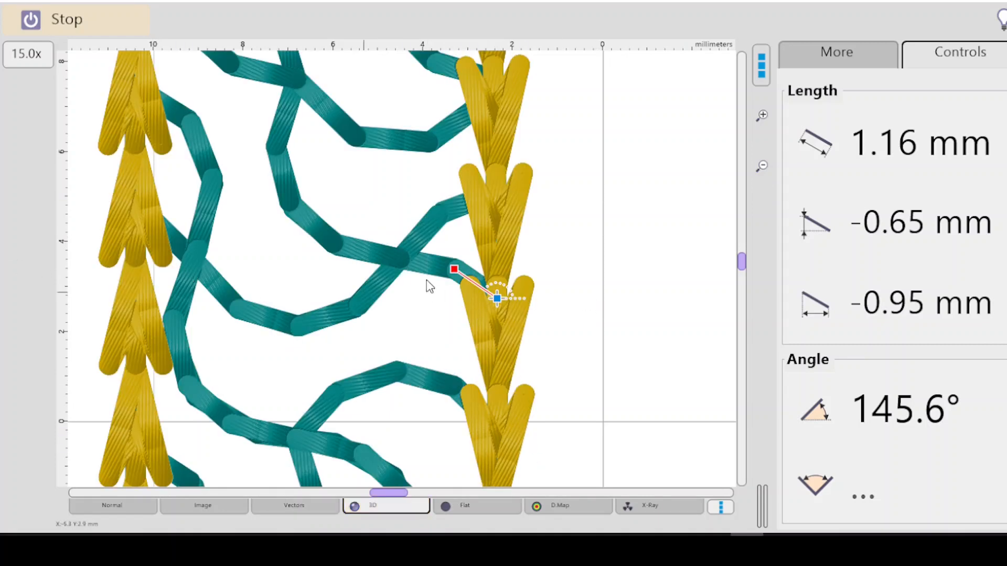
left_click_drag(454, 269, 470, 353)
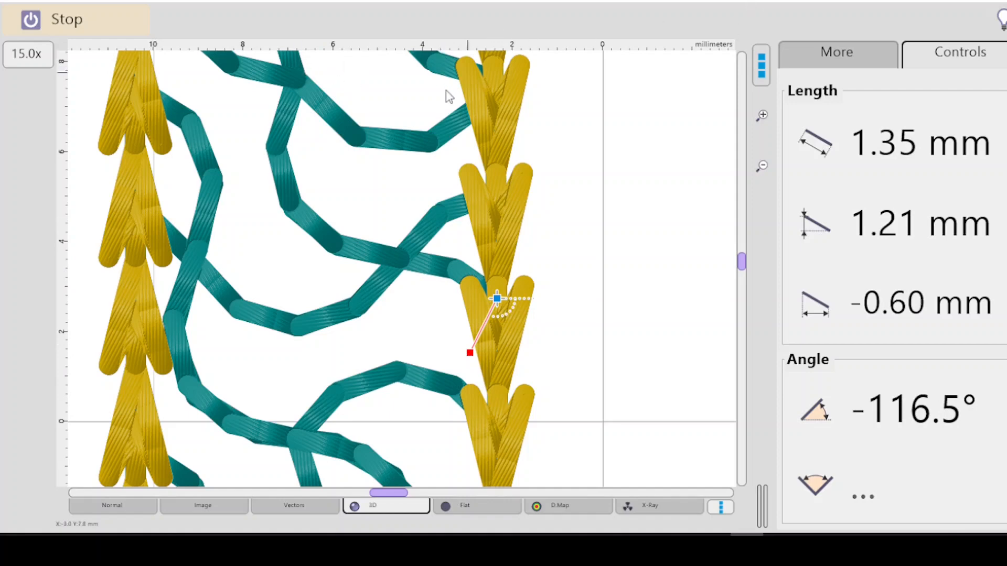
key("Escape")
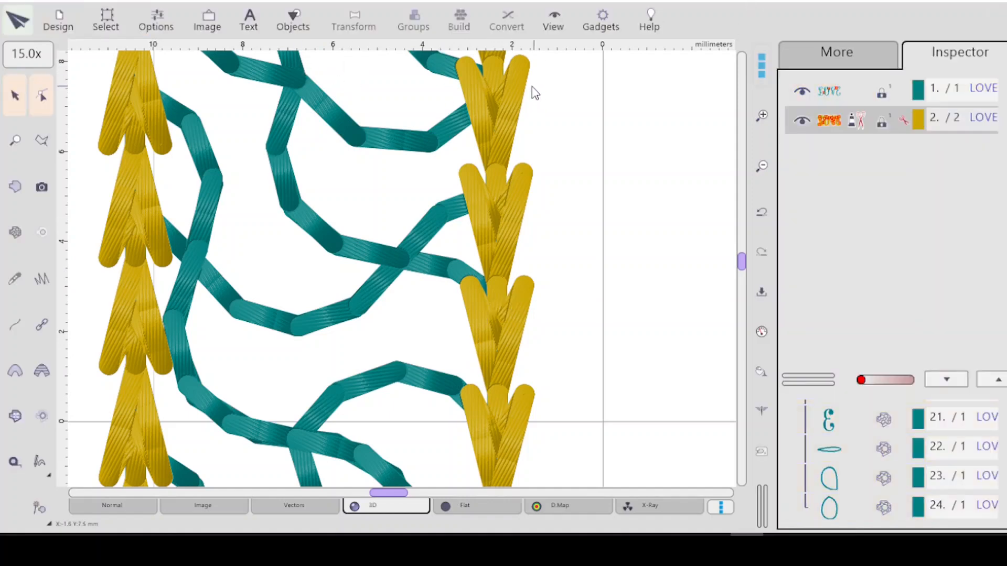
Select both LOVE objects and examine the mesh in the letter O up close and in the whole design, then deselect everything.
key("ctrl+a")
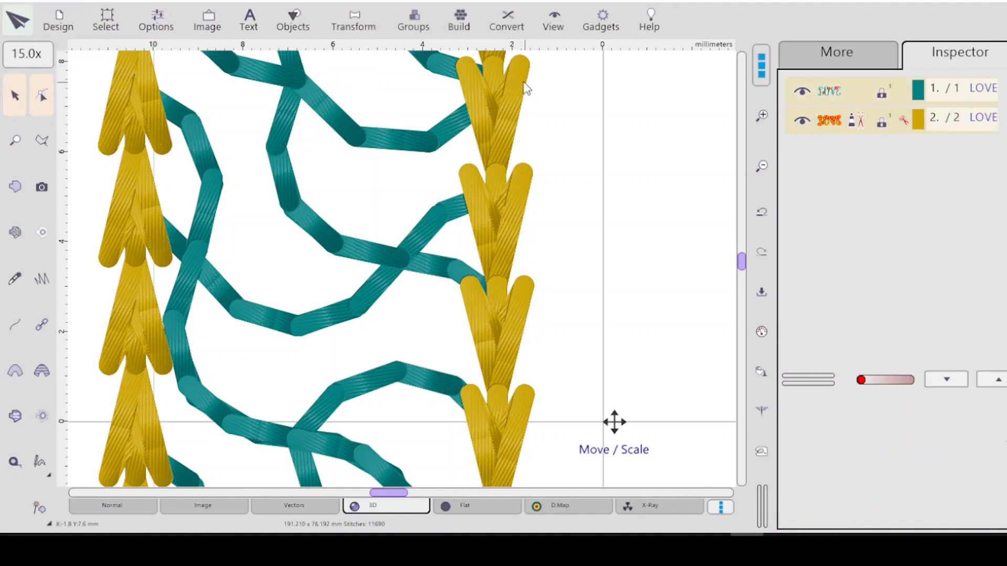
key("ctrl+0")
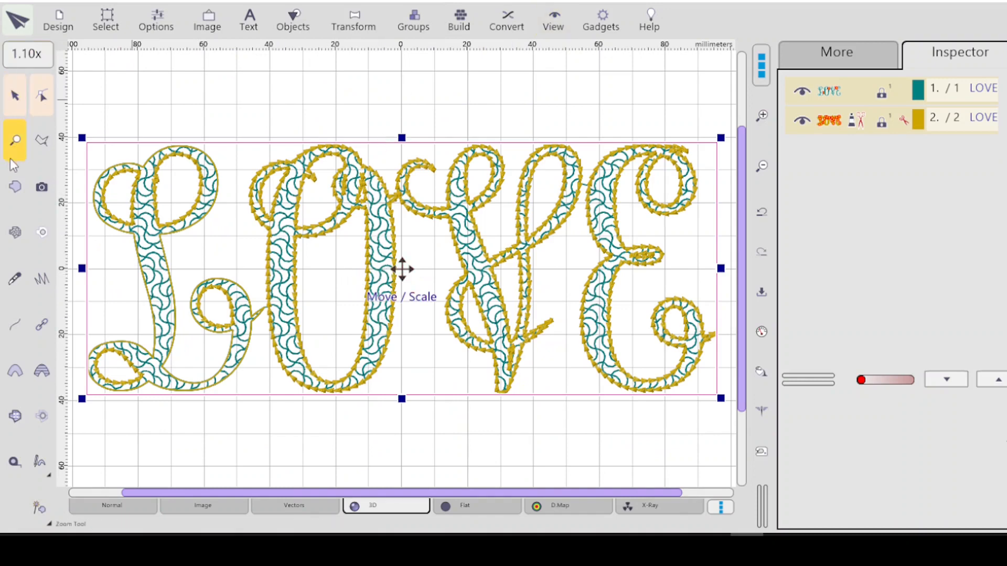
left_click(15, 140)
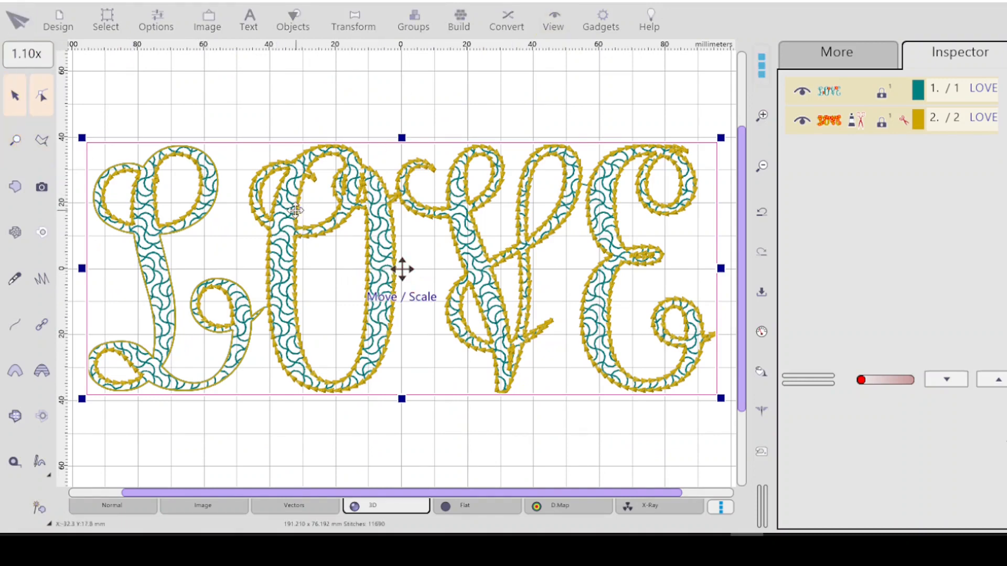
left_click_drag(295, 212, 451, 330)
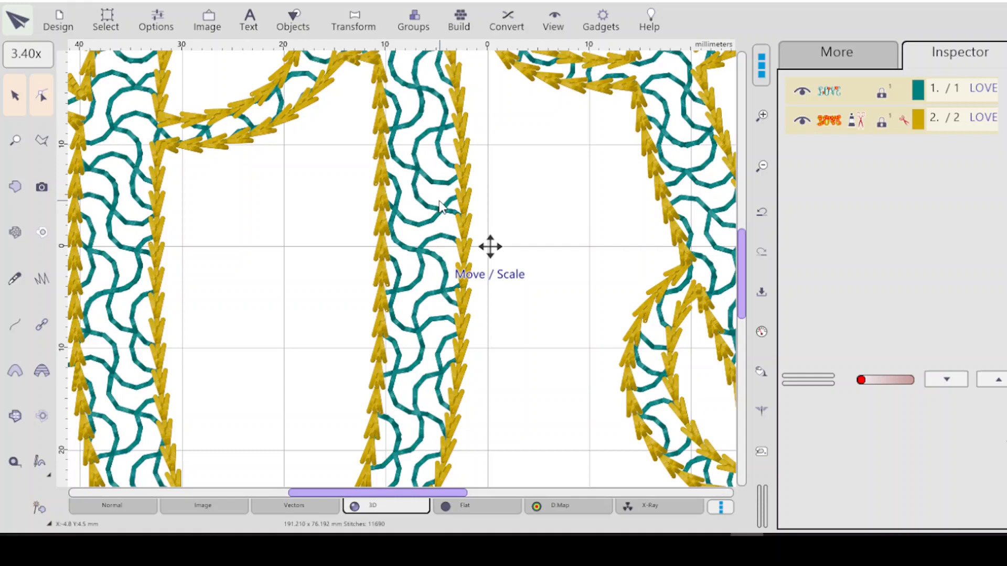
key("0")
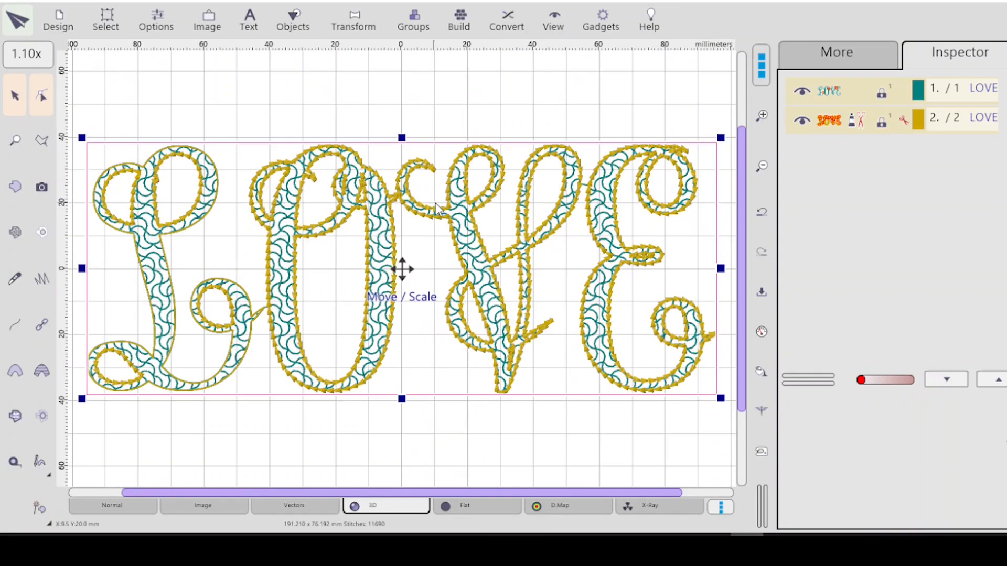
left_click(417, 89)
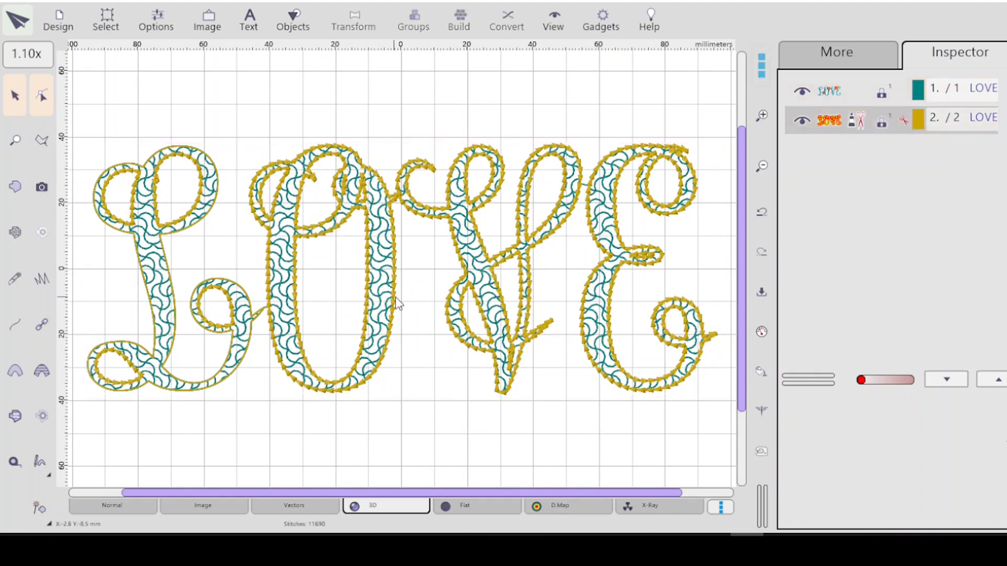